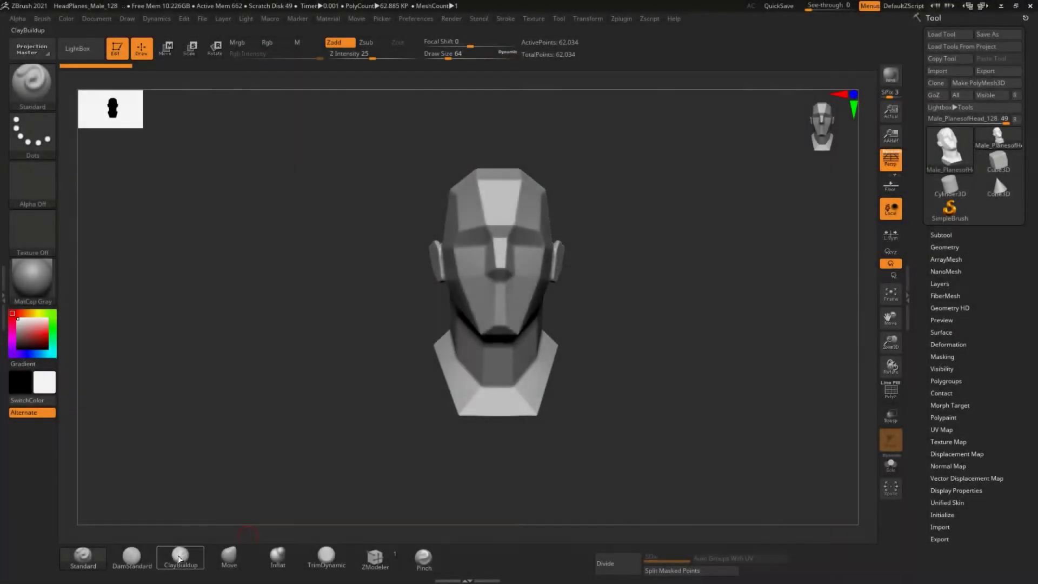
Select the clay build-up brush and orbit the head to inspect it from several sides.
left_click(180, 559)
right_click_drag(482, 244, 460, 298)
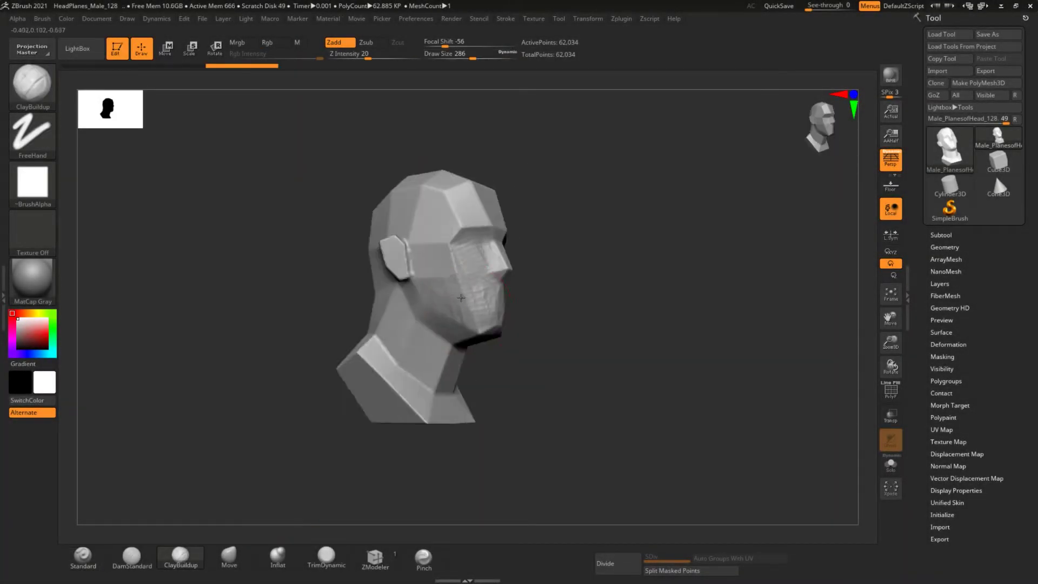
right_click_drag(483, 190, 517, 310)
mouse_move(572, 347)
right_mouse_down()
mouse_move(458, 217)
mouse_move(563, 202)
right_mouse_up()
key("super")
right_click_drag(336, 352, 417, 309)
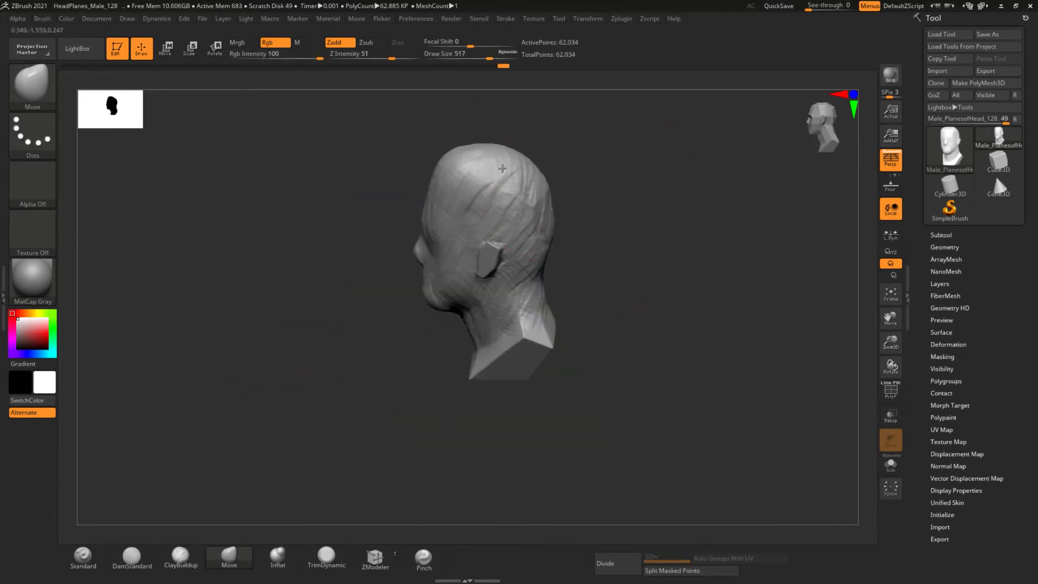
mouse_move(571, 280)
right_mouse_down()
mouse_move(344, 298)
mouse_move(650, 414)
right_mouse_up()
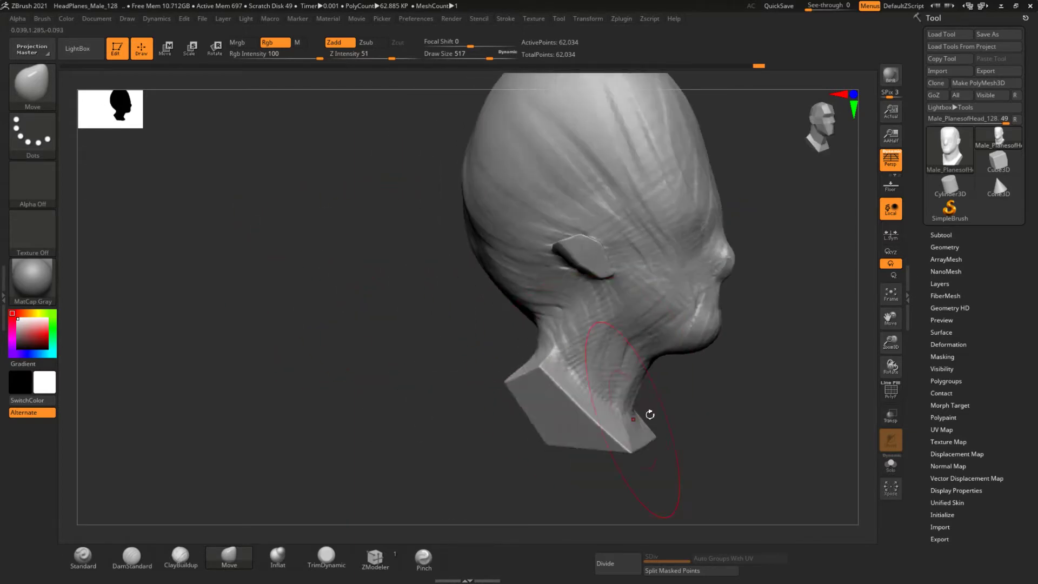
Mask the head, leaving the neck free, and shape it from a rear three-quarter view.
left_click_drag(361, 176, 545, 422, "ctrl")
mouse_move(545, 421)
right_mouse_down()
mouse_move(507, 392)
mouse_move(624, 341)
mouse_move(473, 364)
mouse_move(533, 371)
mouse_move(475, 359)
mouse_move(472, 323)
mouse_move(297, 398)
mouse_move(541, 346)
mouse_move(601, 347)
mouse_move(489, 316)
mouse_move(600, 324)
right_mouse_up()
left_click(944, 247)
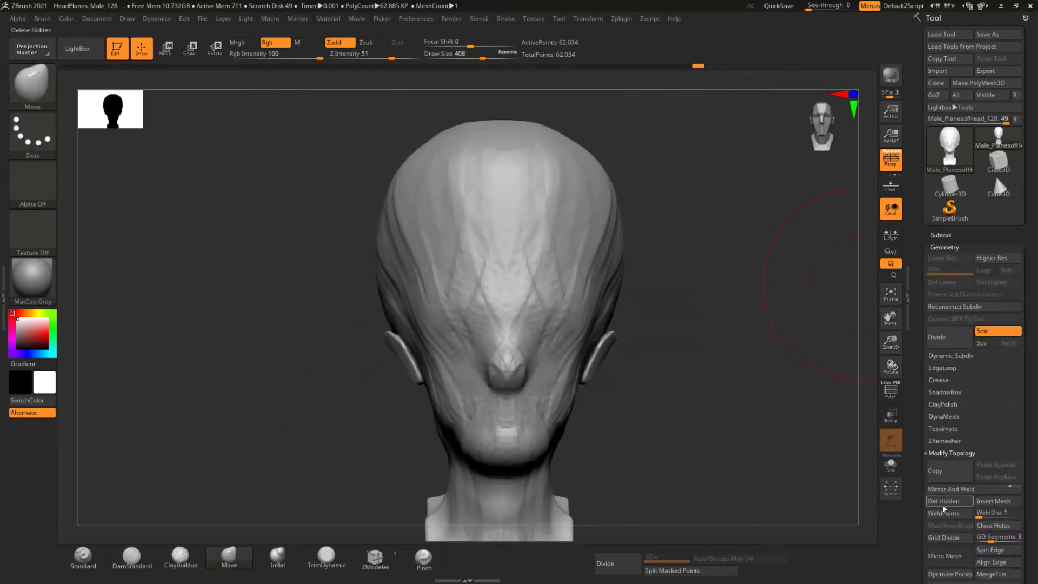
DynaMesh the head at resolution 128, smooth its surface, and check it from the side.
left_click(943, 416)
left_click(943, 434)
left_click(180, 556)
mouse_move(533, 286)
right_mouse_down()
mouse_move(556, 301)
mouse_move(308, 376)
mouse_move(412, 406)
right_mouse_up()
key("space")
mouse_move(512, 257)
right_mouse_down()
mouse_move(533, 292)
mouse_move(531, 268)
right_mouse_up()
mouse_move(478, 386)
right_mouse_down()
mouse_move(358, 364)
mouse_move(585, 377)
mouse_move(551, 271)
mouse_move(555, 248)
mouse_move(533, 255)
right_mouse_up()
Switch to the Move brush (B-M-V) with a larger draw size for broad shaping.
key("b")
key("m")
key("v")
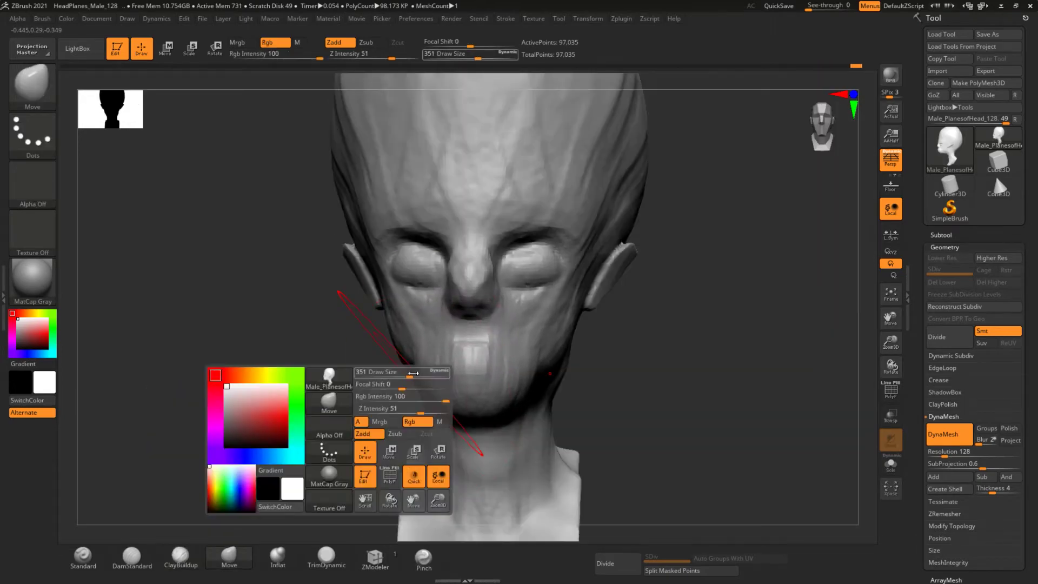
right_click_drag(478, 281, 451, 442)
mouse_move(371, 371)
right_mouse_down()
mouse_move(340, 307)
mouse_move(415, 285)
right_mouse_up()
Build up the cheeks below the eyes with ClayBuildup.
key("b")
key("c")
key("b")
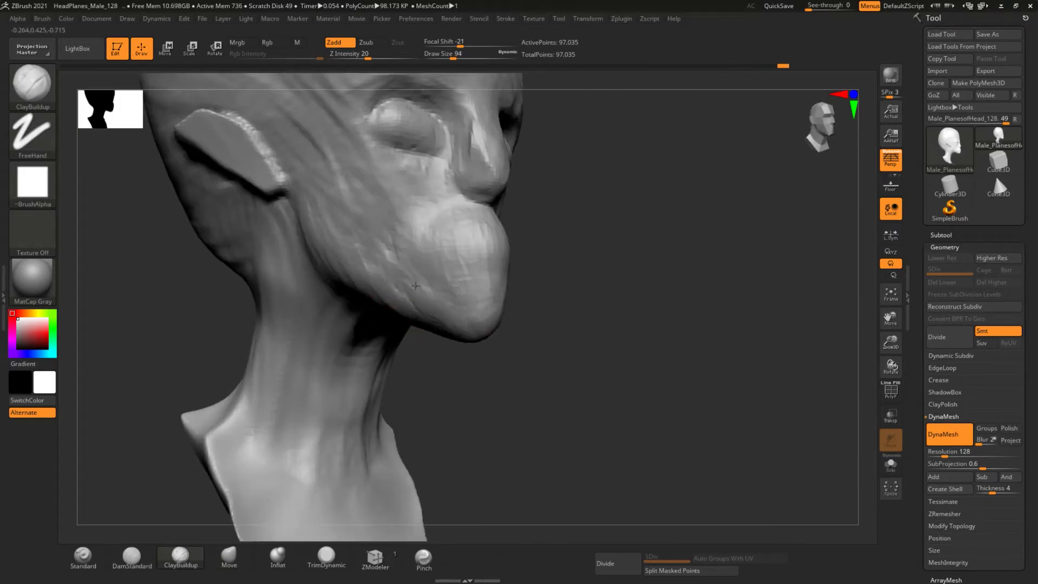
mouse_move(298, 193)
right_mouse_down()
mouse_move(459, 168)
mouse_move(386, 203)
mouse_move(491, 178)
mouse_move(476, 261)
right_mouse_up()
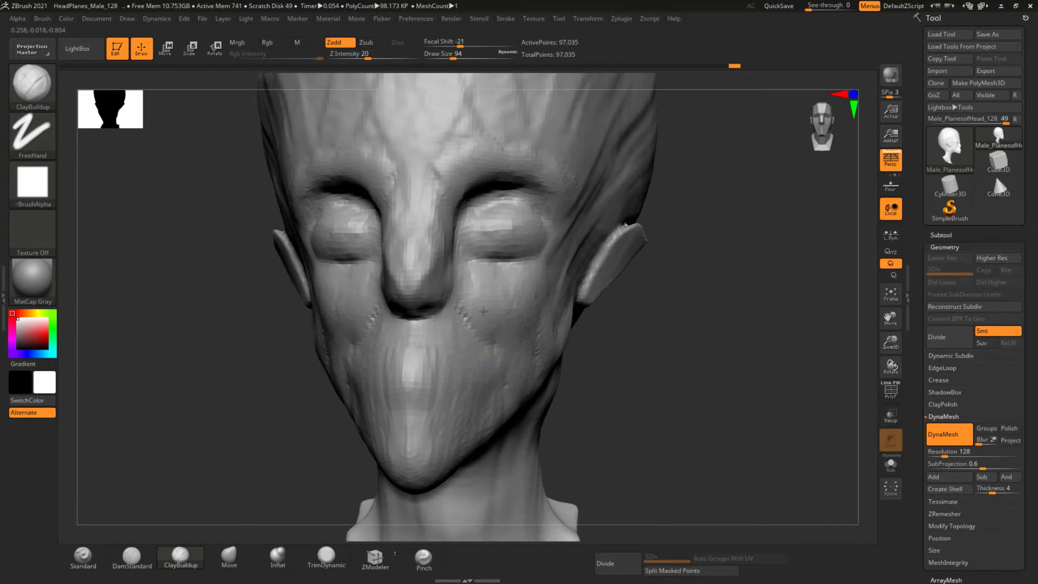
mouse_move(598, 382)
right_mouse_down()
mouse_move(391, 278)
mouse_move(429, 281)
right_mouse_up()
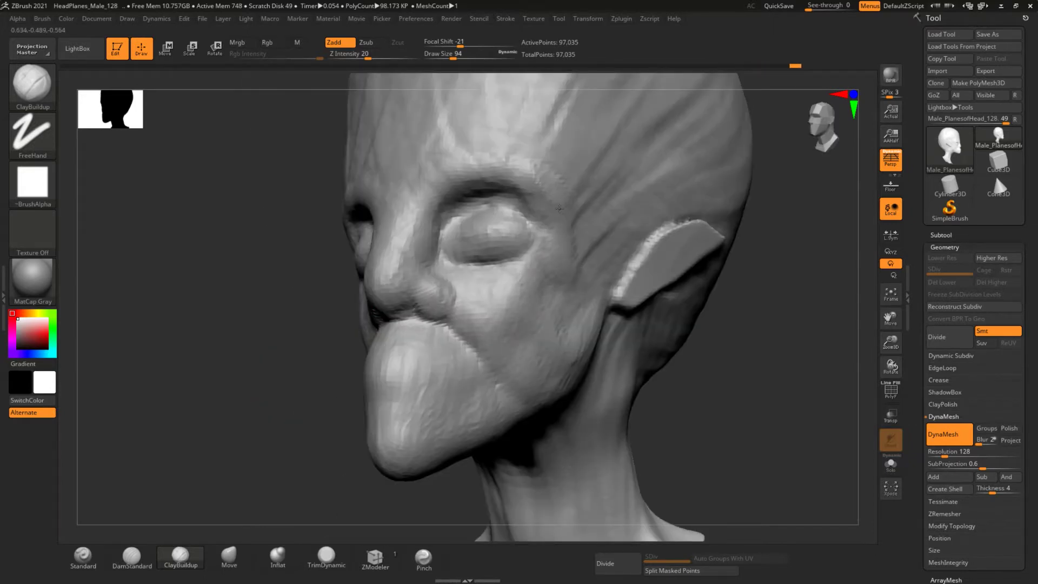
left_click_drag(560, 209, 535, 303)
left_click_drag(565, 227, 510, 306)
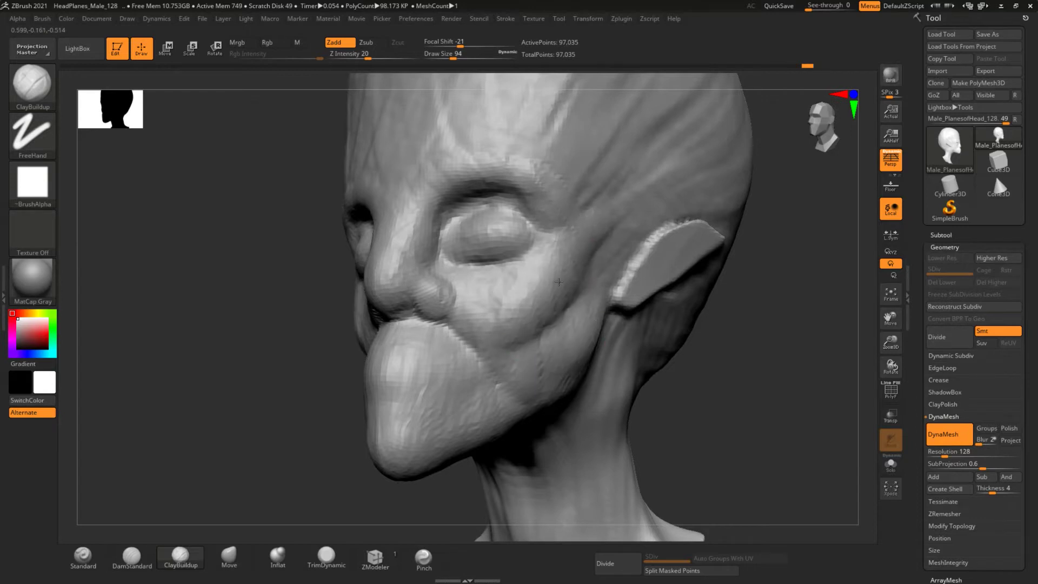
right_click_drag(598, 321, 396, 301)
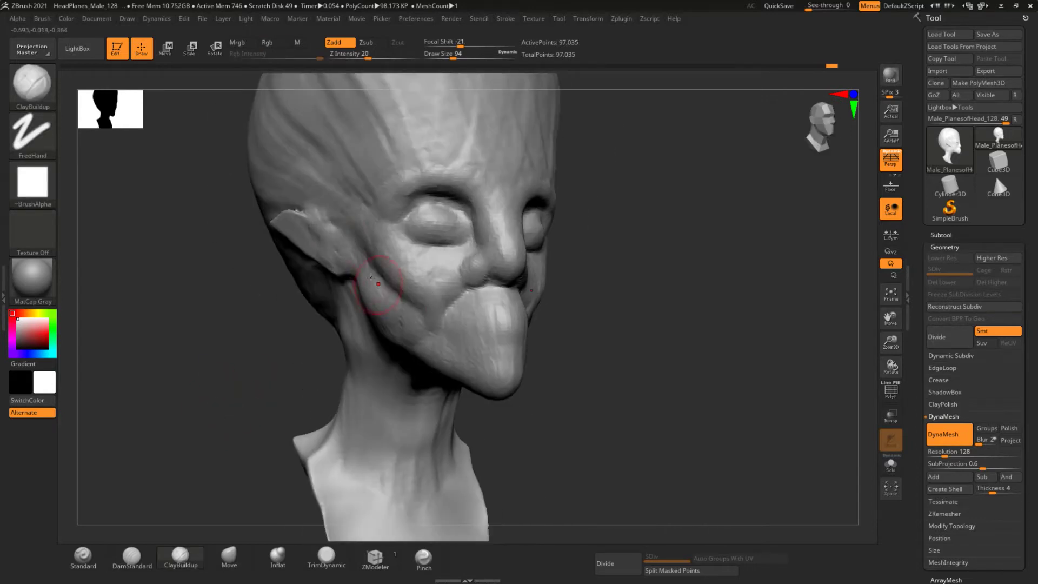
mouse_move(465, 321)
right_mouse_down()
mouse_move(398, 389)
mouse_move(483, 282)
right_mouse_up()
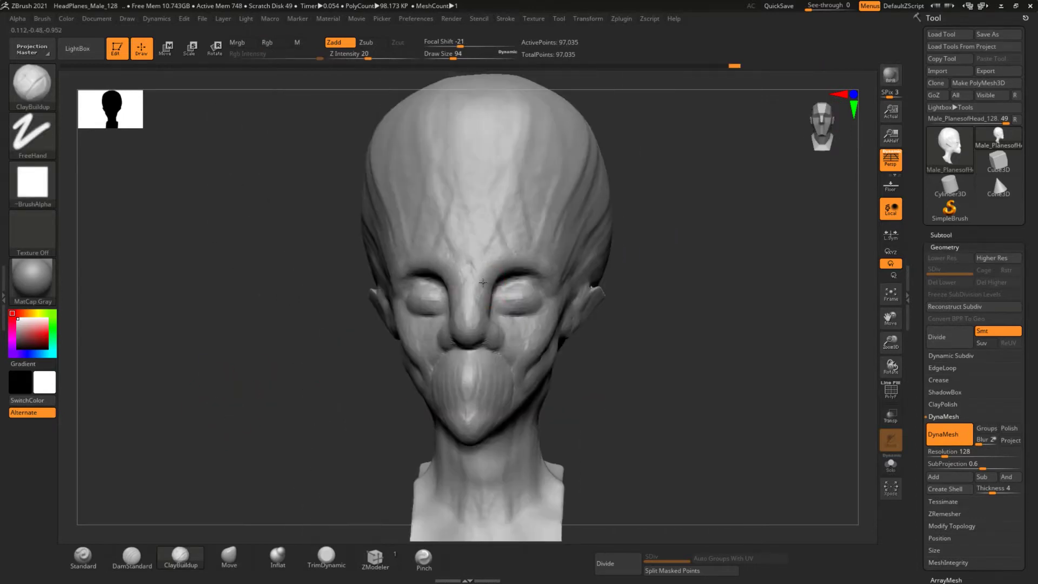
Build up clay ridges across the forehead with an enlarged brush.
left_click_drag(457, 227, 393, 267)
mouse_move(394, 267)
right_mouse_down()
mouse_move(379, 255)
mouse_move(411, 249)
right_mouse_up()
left_click_drag(438, 227, 595, 138)
right_click_drag(595, 138, 584, 284)
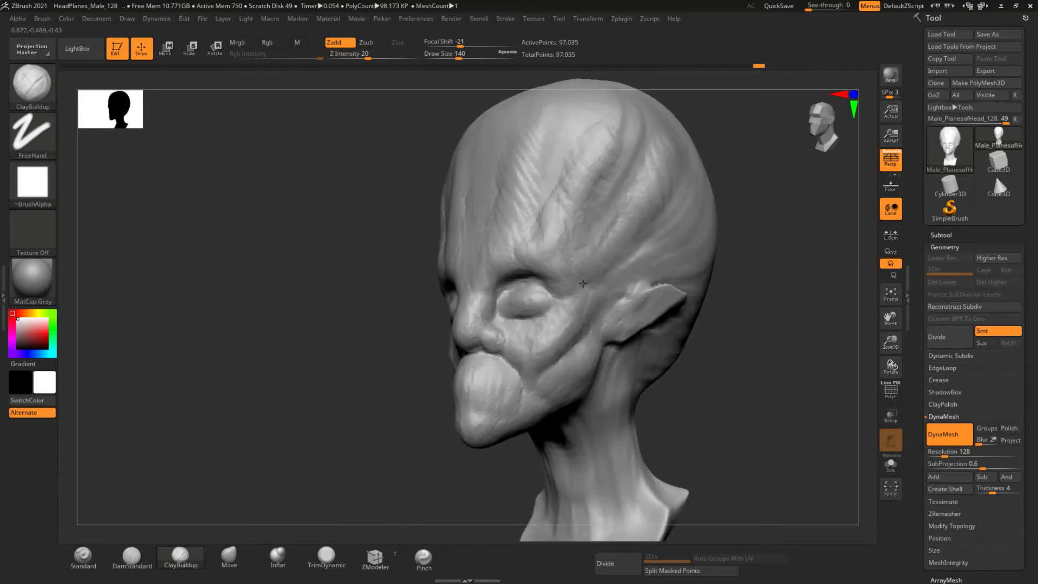
mouse_move(531, 347)
right_mouse_down()
mouse_move(674, 365)
mouse_move(465, 208)
right_mouse_up()
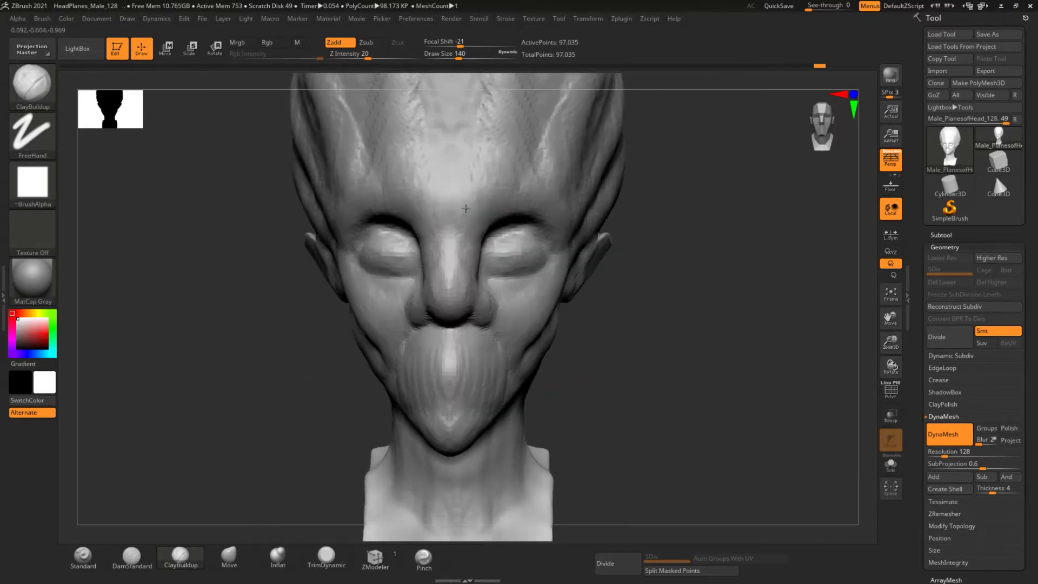
right_click_drag(448, 254, 378, 303)
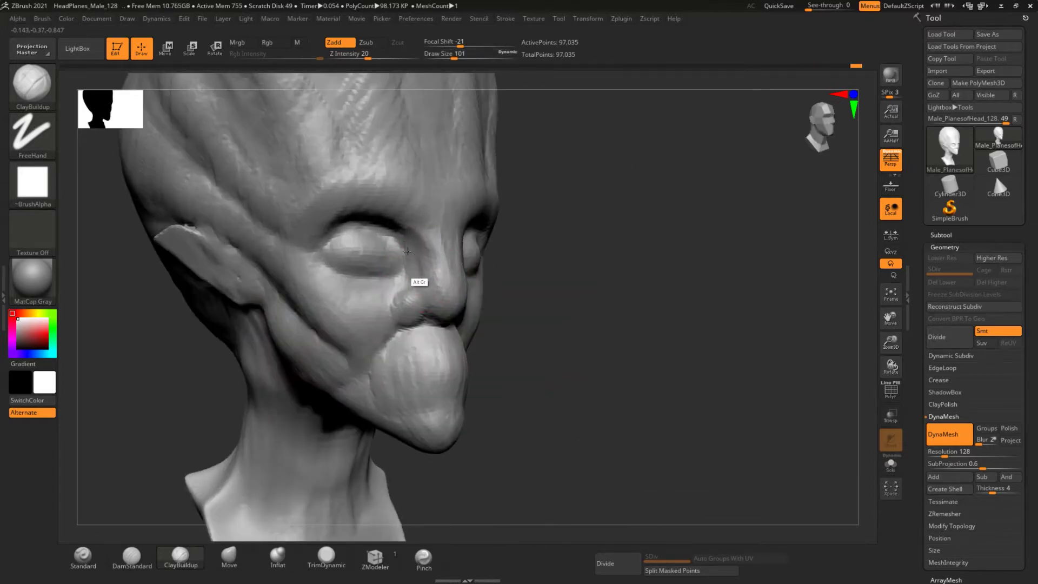
mouse_move(420, 249)
right_mouse_down()
mouse_move(530, 291)
mouse_move(378, 335)
right_mouse_up()
Carve a deep DamStandard groove across the mouth.
left_click(132, 557)
right_click_drag(179, 478, 206, 465)
left_click_drag(514, 373, 413, 381)
left_click(33, 182)
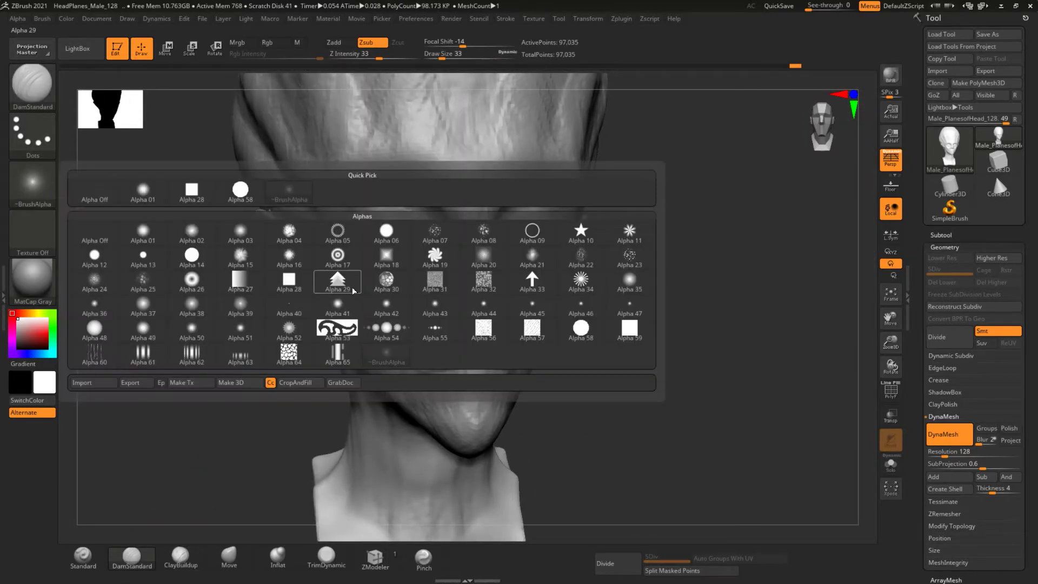
Try Alpha 40, revert to the brush alpha, and carve the line between the lips.
left_click(347, 338)
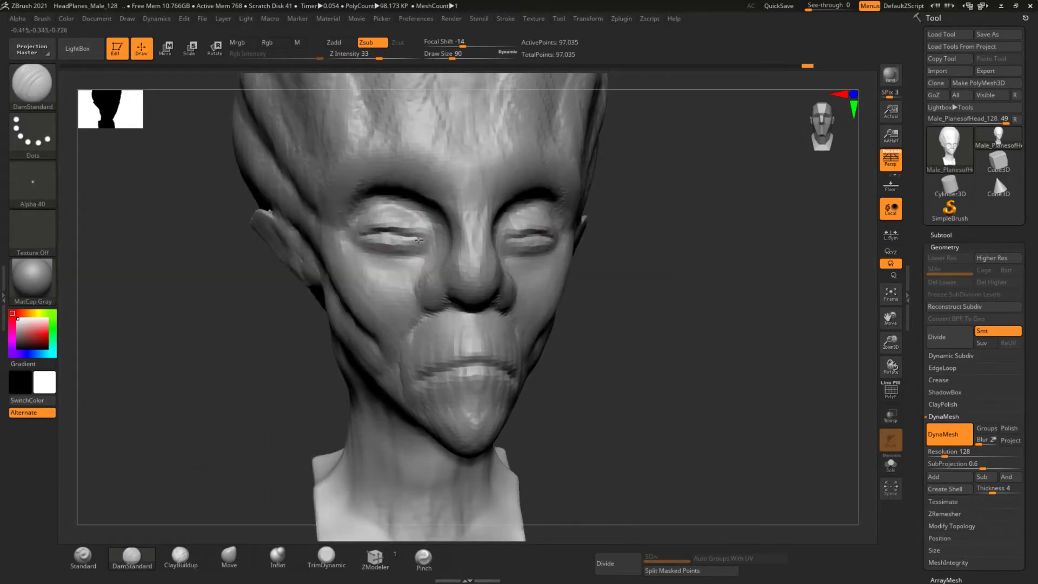
right_click_drag(419, 240, 378, 254)
left_click(33, 182)
left_click(152, 198)
right_click_drag(378, 325, 440, 354)
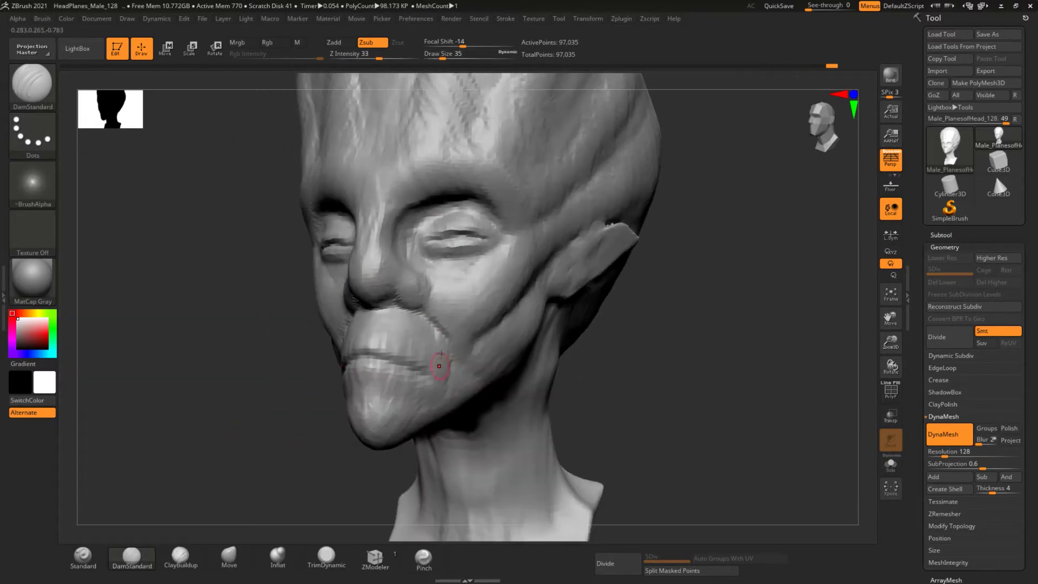
mouse_move(373, 361)
right_mouse_down()
mouse_move(457, 386)
mouse_move(410, 379)
mouse_move(438, 341)
mouse_move(400, 338)
mouse_move(441, 333)
mouse_move(434, 322)
mouse_move(529, 370)
right_mouse_up()
Build up further clay detail on the cheeks and jaw with ClayBuildup (B-C).
key("b")
key("c")
key("b")
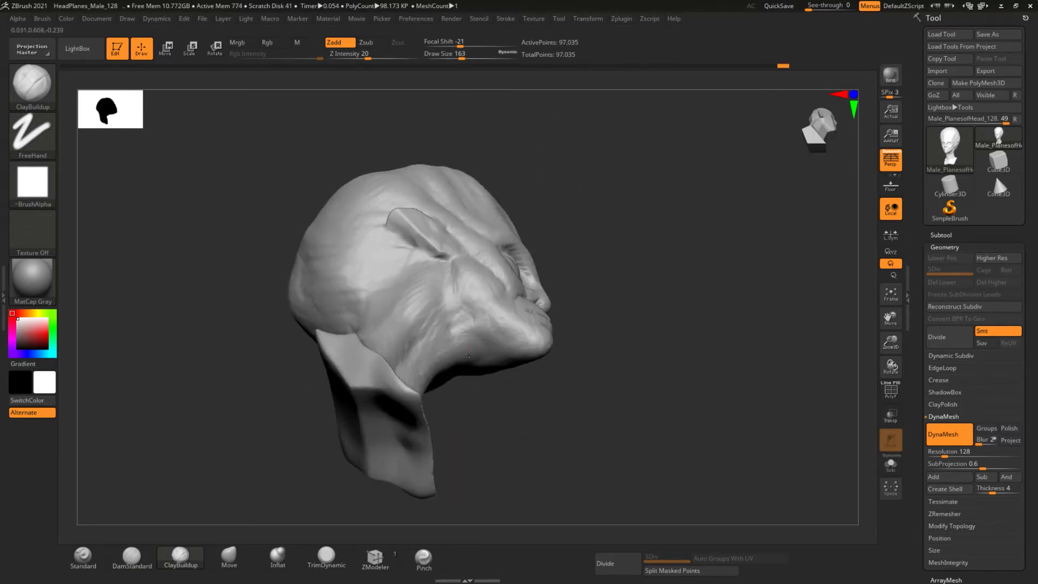
mouse_move(476, 315)
right_mouse_down()
mouse_move(413, 405)
mouse_move(451, 440)
right_mouse_up()
right_click_drag(419, 360, 394, 301)
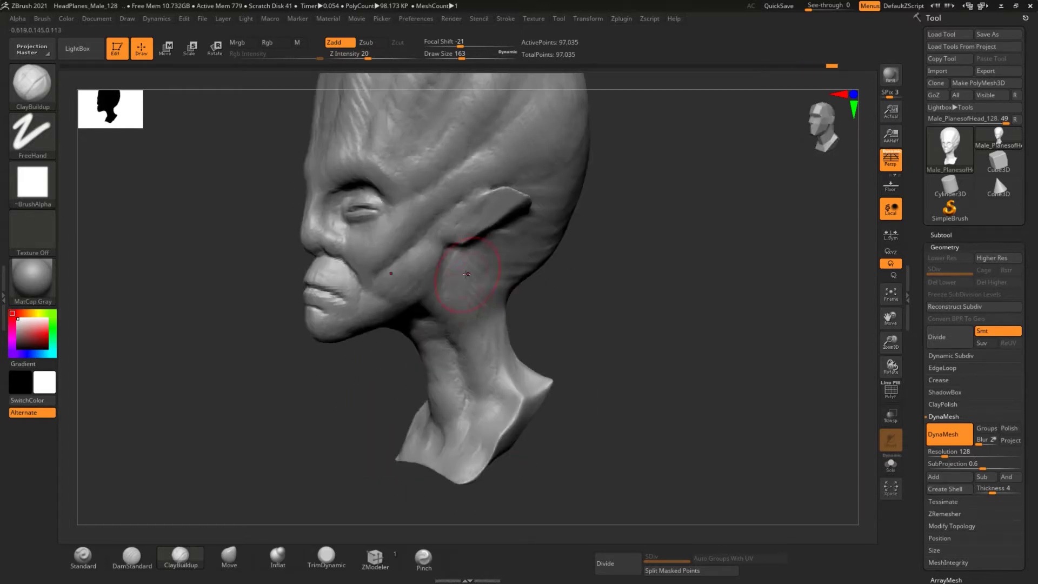
mouse_move(360, 266)
right_mouse_down()
mouse_move(441, 278)
mouse_move(535, 143)
mouse_move(429, 145)
mouse_move(429, 116)
mouse_move(412, 336)
mouse_move(531, 192)
mouse_move(389, 303)
mouse_move(350, 355)
mouse_move(506, 282)
mouse_move(506, 271)
mouse_move(414, 242)
right_mouse_up()
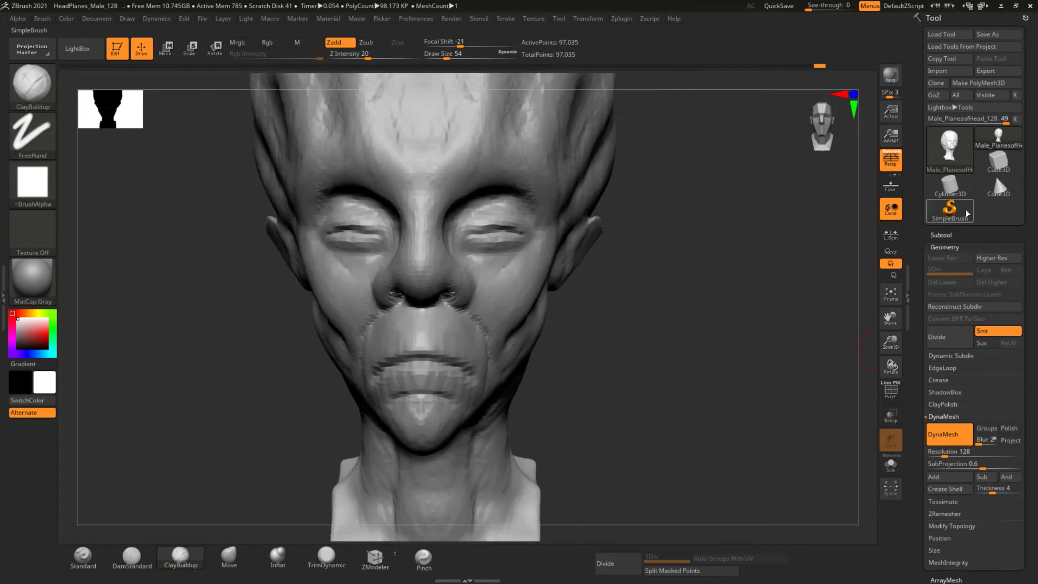
Insert a sphere subtool, scale it to eyeball size, and seat it in the right eye socket.
left_click(941, 234)
left_click(985, 562)
left_click(938, 416)
left_click(165, 47)
mouse_move(703, 325)
right_mouse_down()
mouse_move(594, 325)
mouse_move(703, 324)
right_mouse_up()
left_click_drag(376, 304, 498, 220)
right_click_drag(541, 324, 702, 325)
left_click_drag(231, 224, 470, 220)
right_click_drag(486, 227, 342, 224)
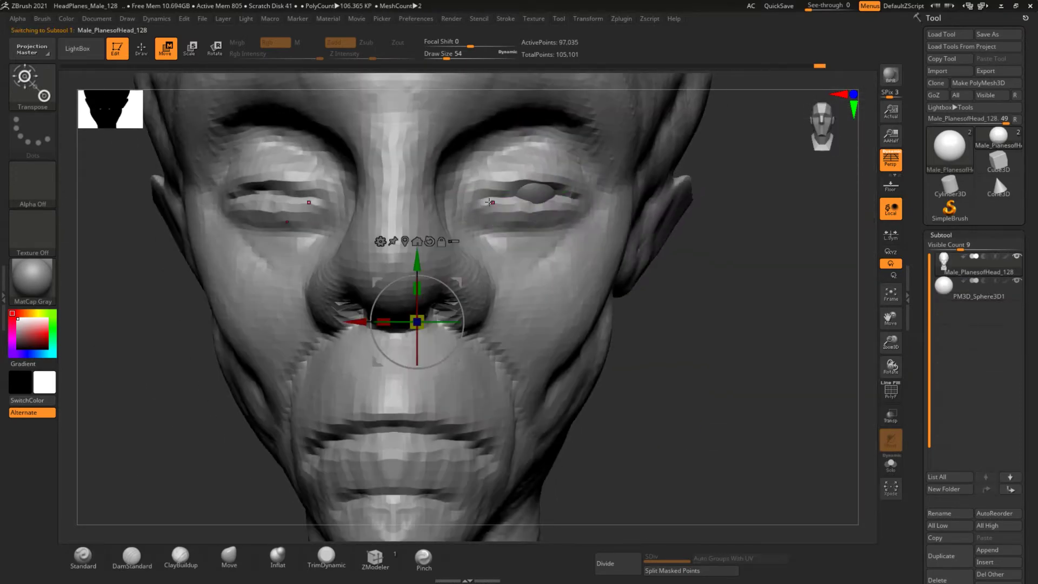
Sculpt eyelids around the eyeball with DamStandard and ClayBuildup.
left_click(180, 554)
left_click(134, 552)
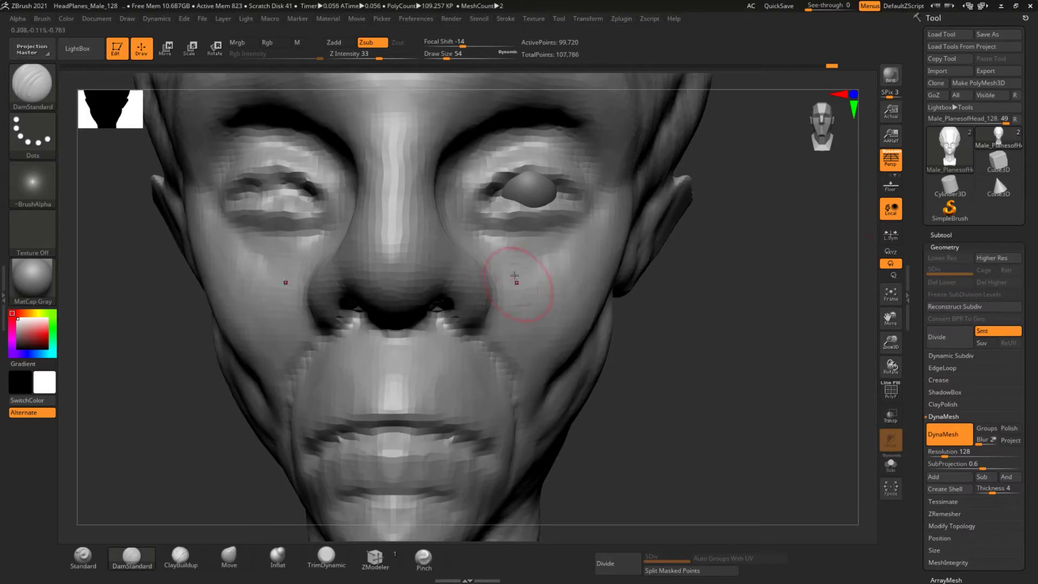
key("b")
key("c")
key("b")
mouse_move(511, 226)
left_mouse_down()
mouse_move(519, 243)
mouse_move(514, 234)
left_mouse_up()
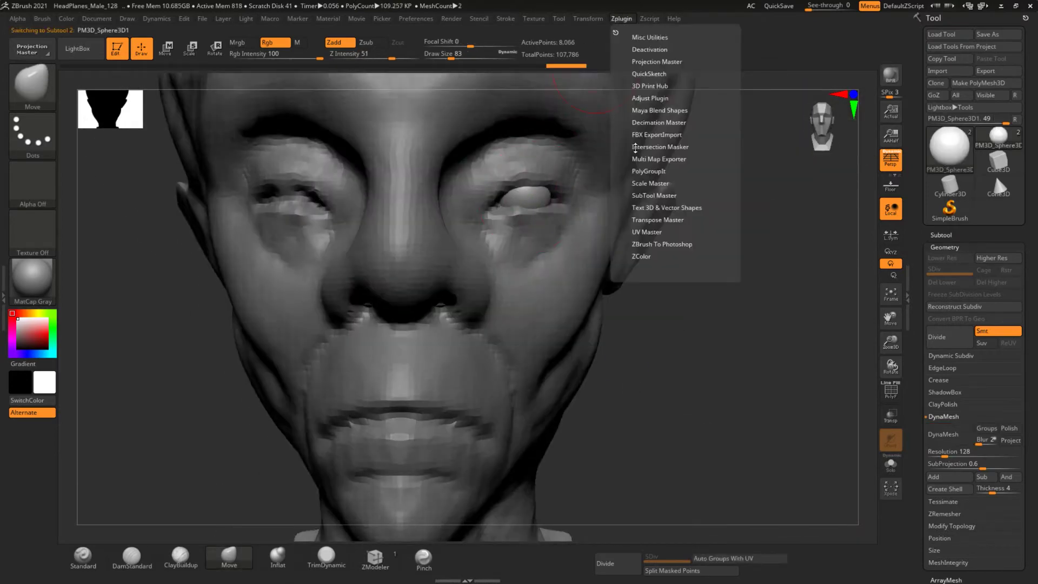
Open the Intersection Masker options, then return to the ClayBuildup brush.
left_click(635, 149)
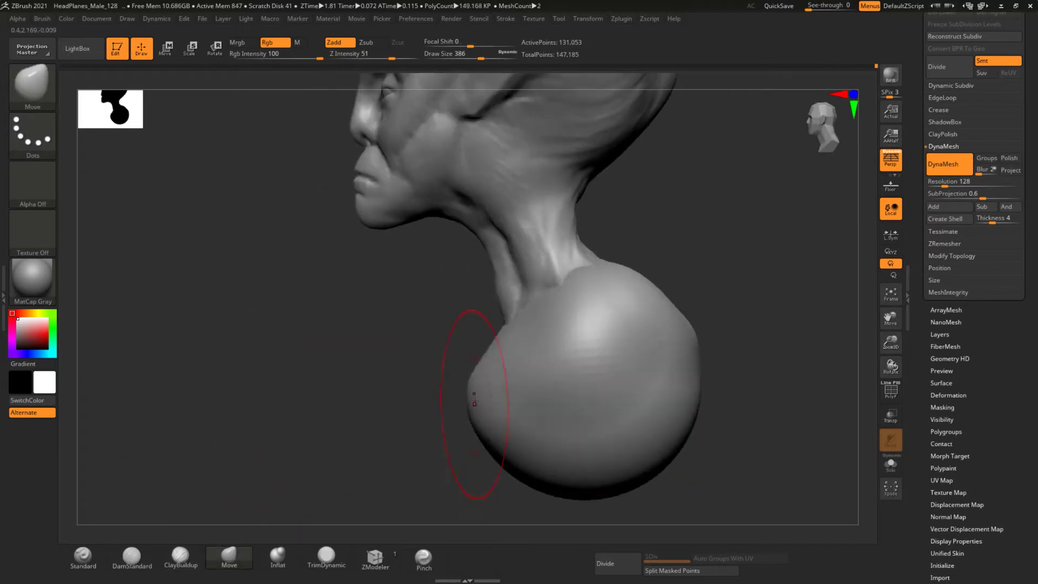
left_click(192, 563)
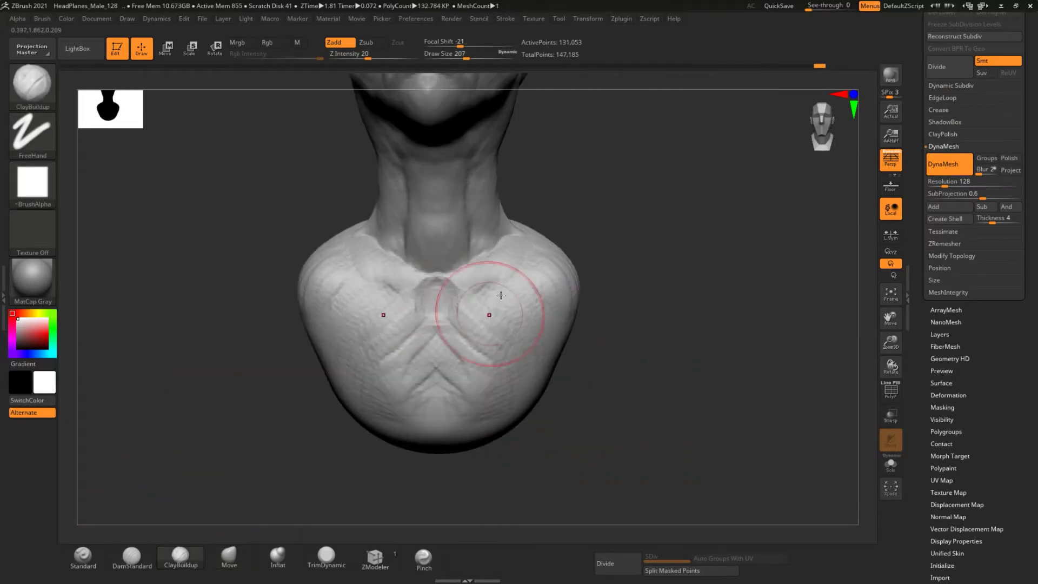
Build up symmetric clay masses on both sides of the upper chest.
left_click_drag(500, 295, 497, 336)
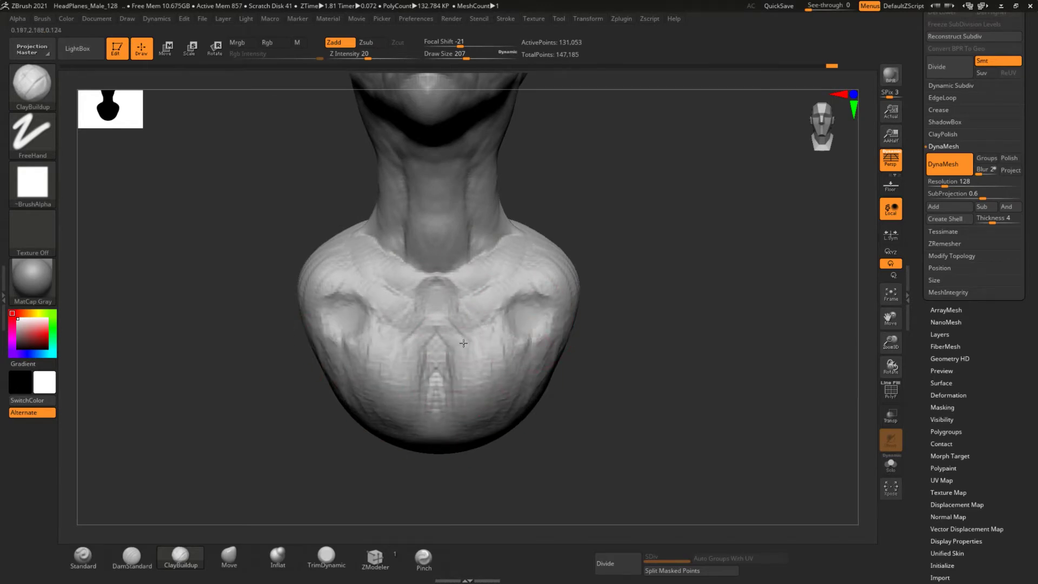
left_click_drag(411, 282, 379, 254)
right_click_drag(379, 255, 577, 251)
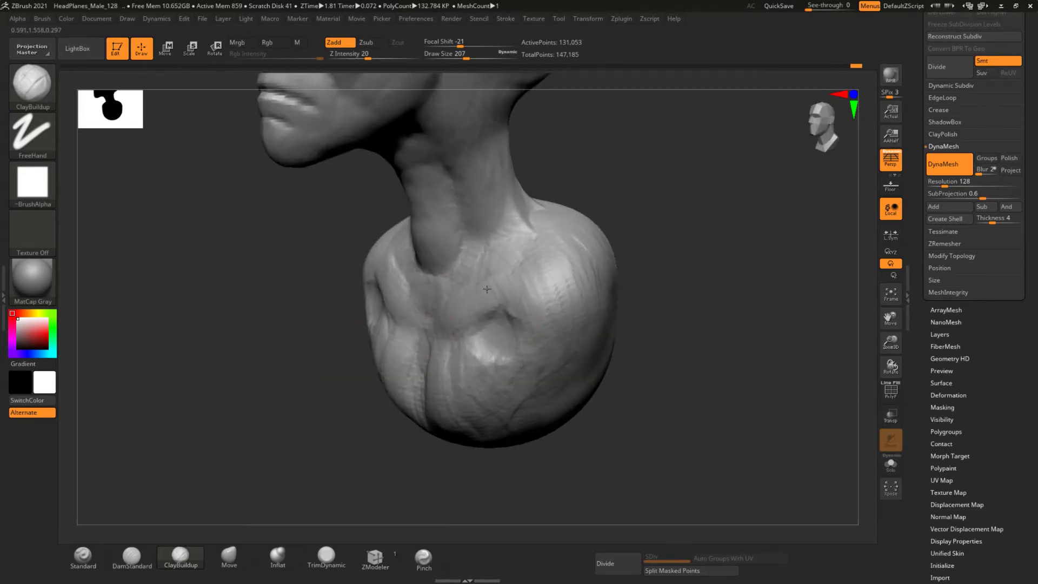
right_click_drag(486, 290, 324, 270, "shift")
left_click_drag(324, 270, 307, 291)
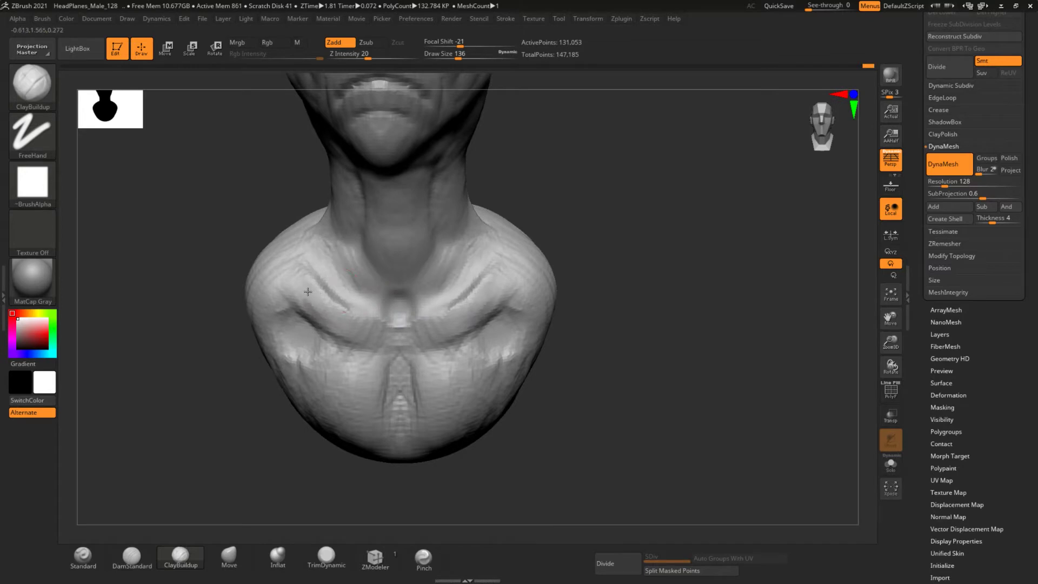
right_click_drag(307, 291, 238, 454, "alt")
mouse_move(407, 408)
left_mouse_down()
mouse_move(509, 400)
mouse_move(540, 335)
left_mouse_up()
mouse_move(540, 335)
right_mouse_down()
mouse_move(328, 381)
mouse_move(266, 250)
mouse_move(213, 470)
right_mouse_up()
Switch to the Move brush and smooth out the chest wrinkles on both sides.
key("b")
key("m")
key("v")
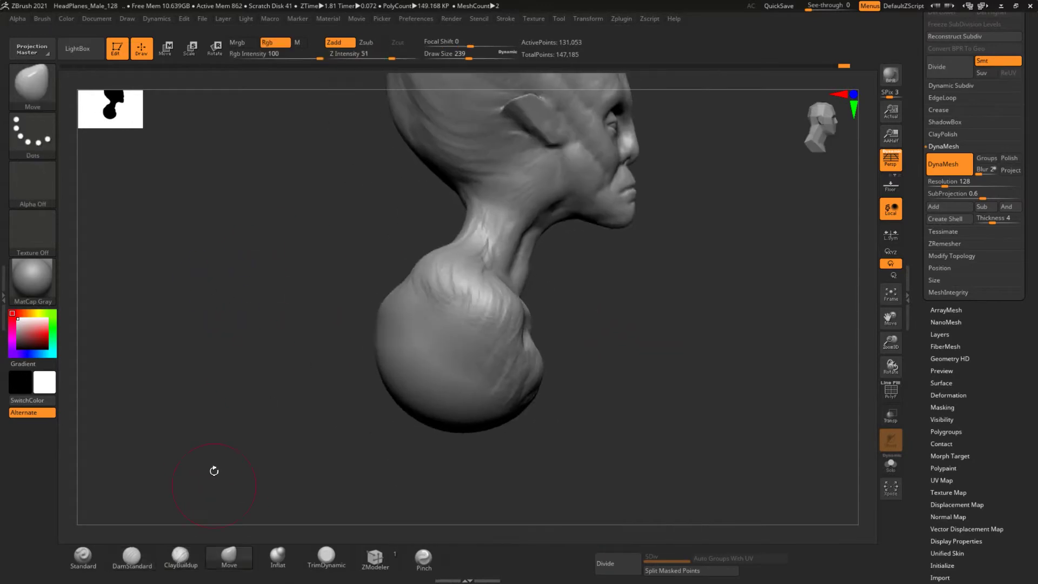
mouse_move(396, 352)
right_mouse_down()
mouse_move(247, 341)
mouse_move(269, 284)
right_mouse_up()
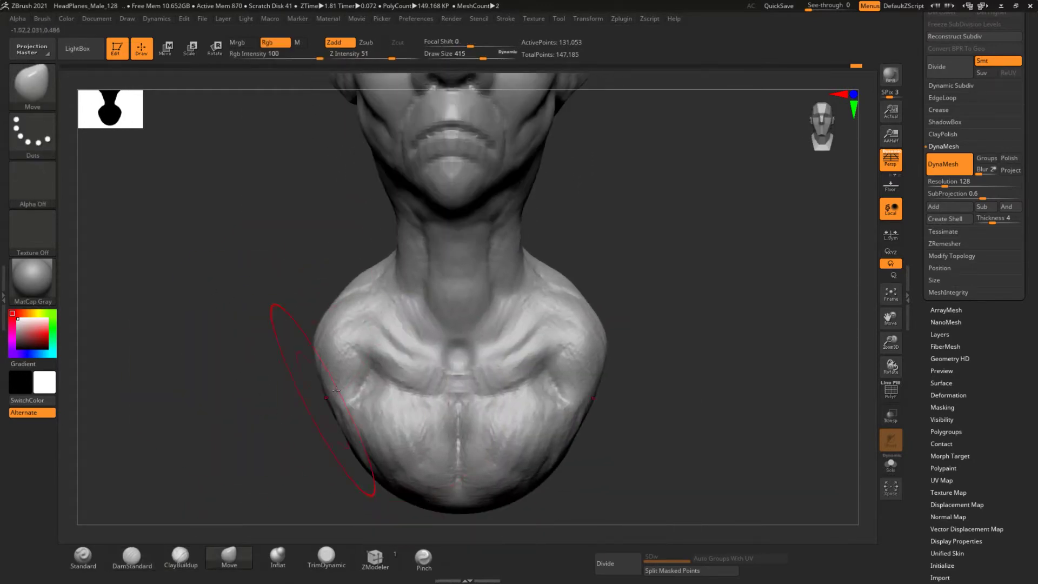
mouse_move(360, 335)
left_mouse_down("shift")
mouse_move(534, 366)
mouse_move(384, 409)
left_mouse_up("shift")
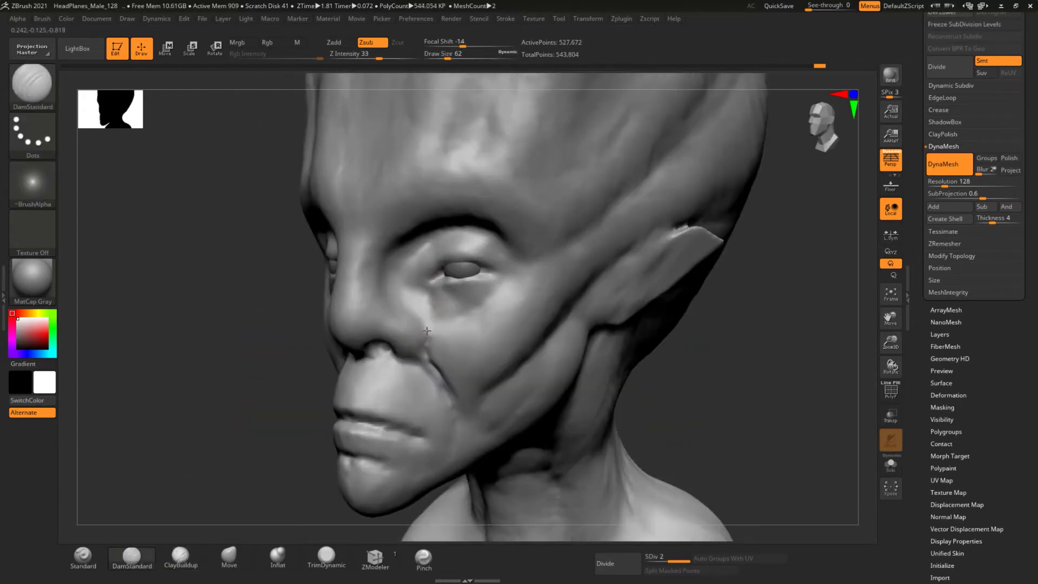
Deepen the upper eyelid creases, then carve an ear crease with the Standard brush.
right_click_drag(431, 277, 443, 263)
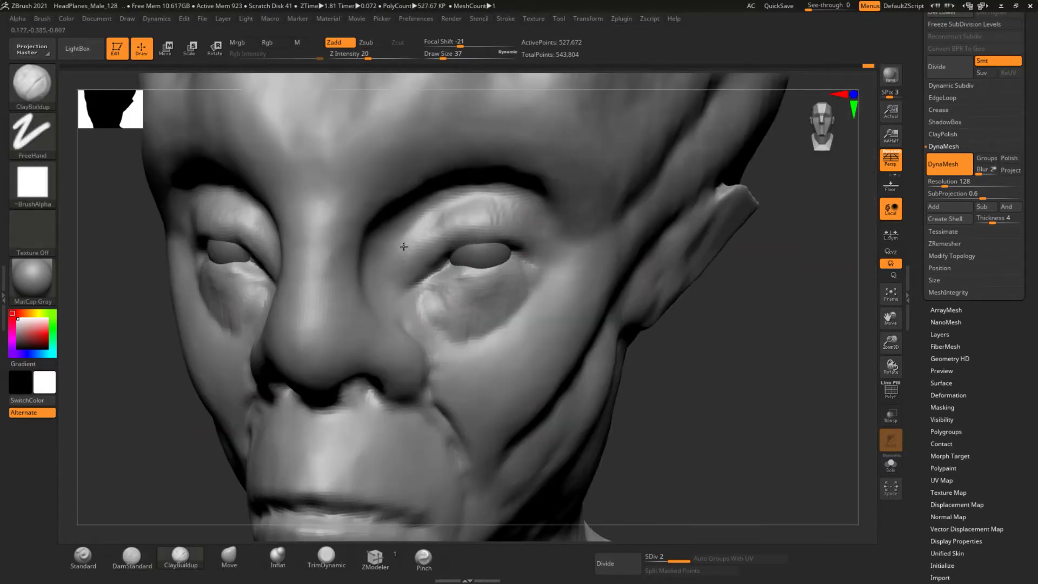
right_click_drag(399, 261, 527, 209)
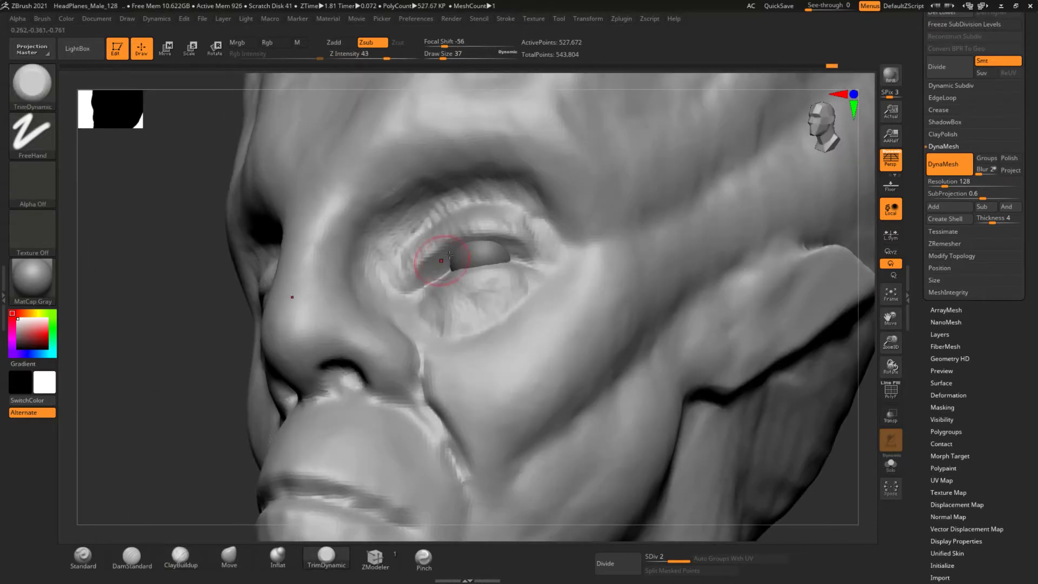
right_click_drag(449, 254, 454, 273)
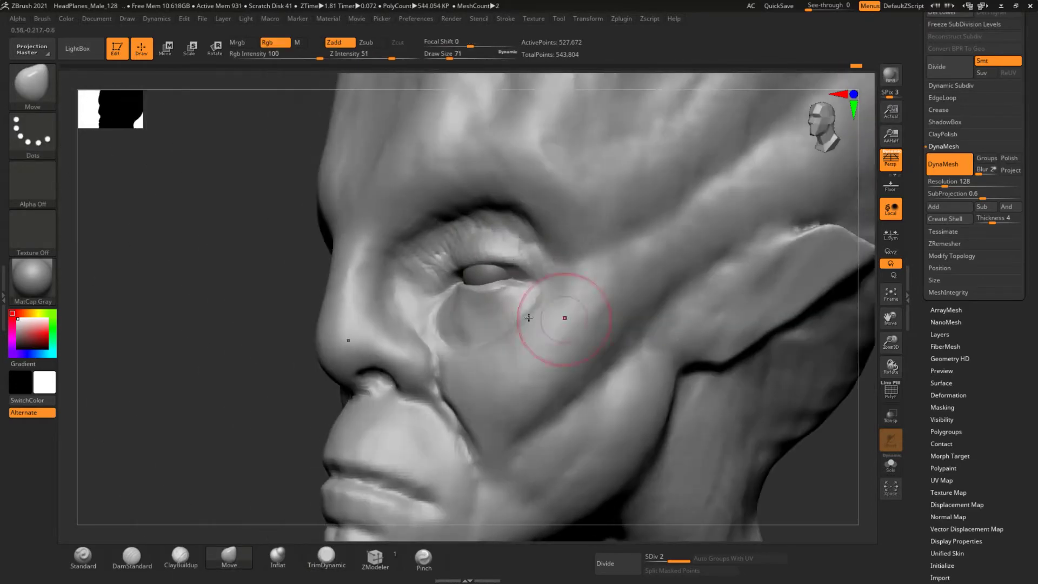
right_click_drag(465, 285, 151, 443)
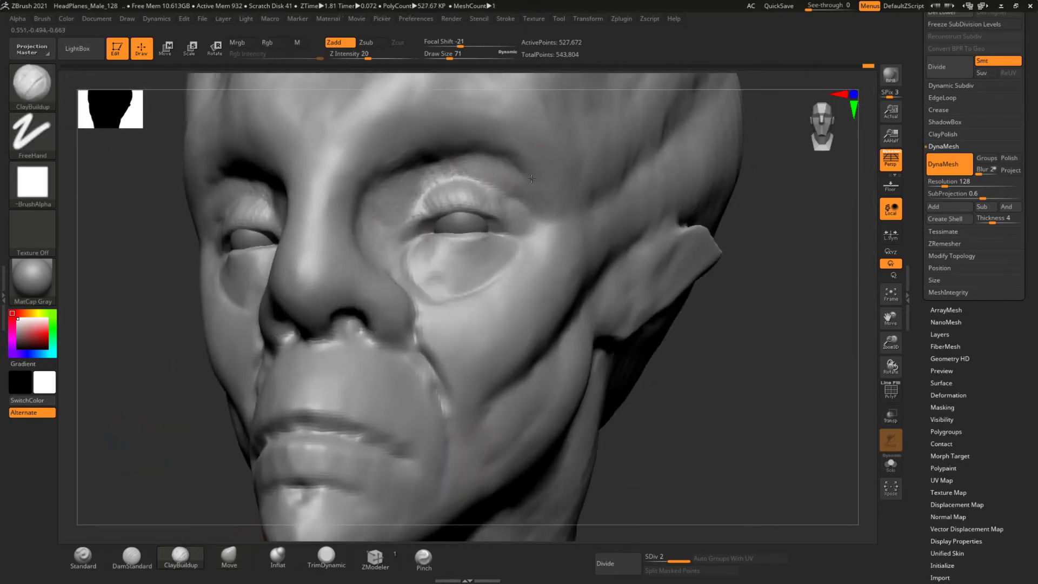
left_click_drag(532, 178, 528, 184)
left_click_drag(465, 157, 377, 146)
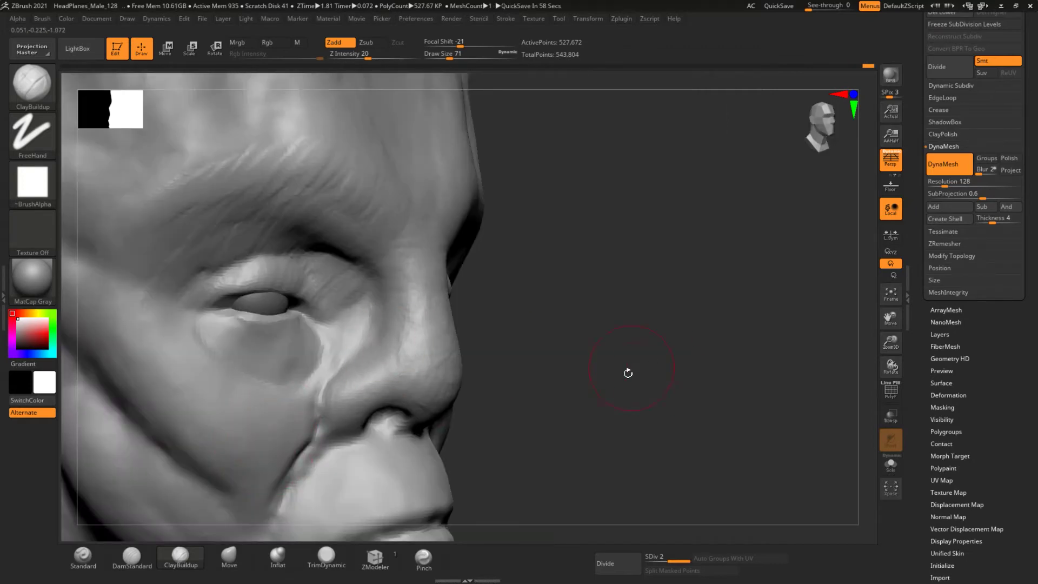
left_click_drag(653, 364, 433, 264)
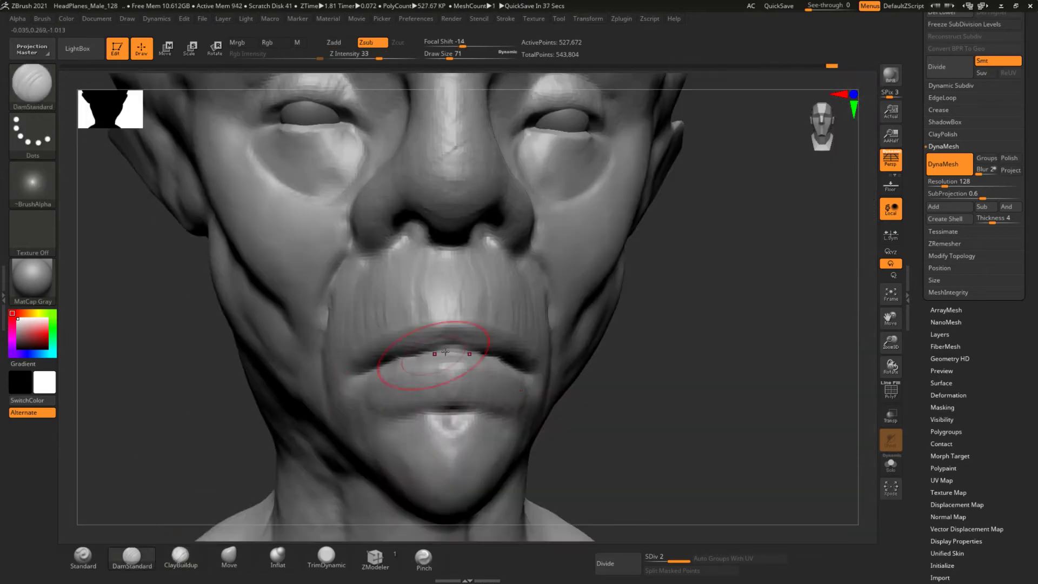
left_click(87, 553)
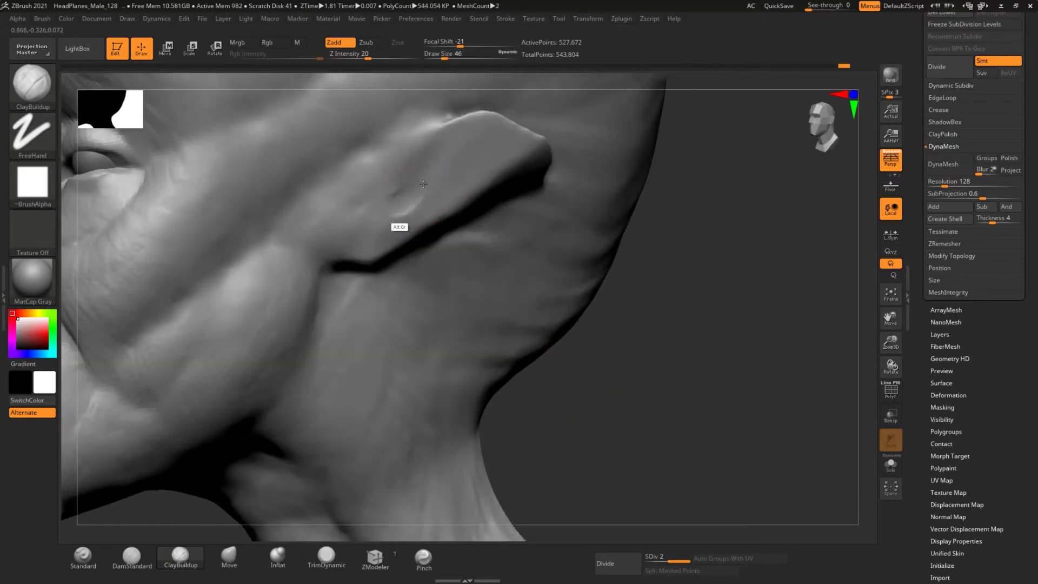
mouse_move(394, 225)
left_mouse_down("alt")
mouse_move(450, 157)
mouse_move(432, 183)
left_mouse_up("alt")
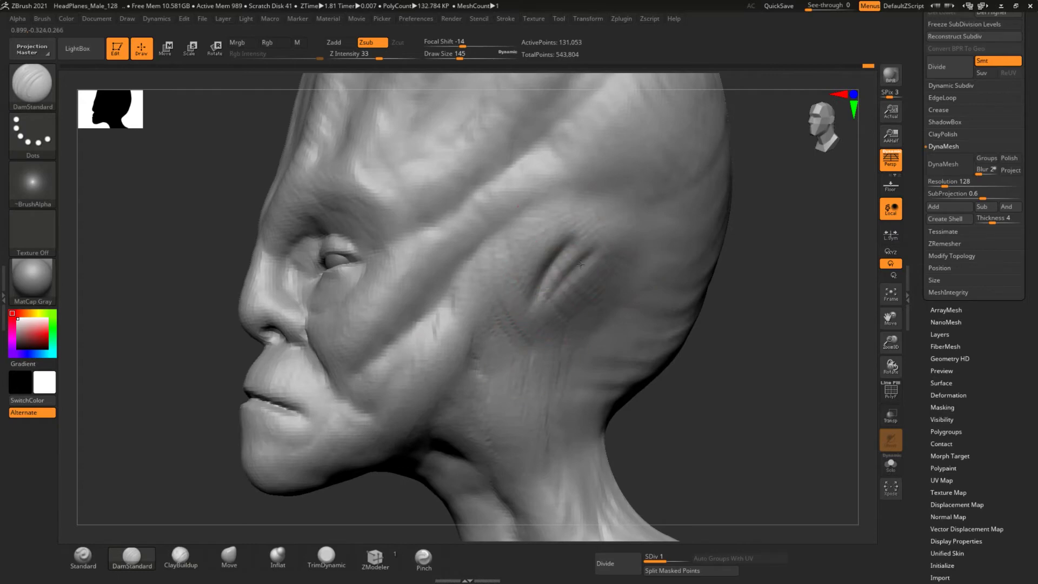
Carve a DamStandard groove down the cheek beside the nose.
left_click_drag(538, 211, 529, 297)
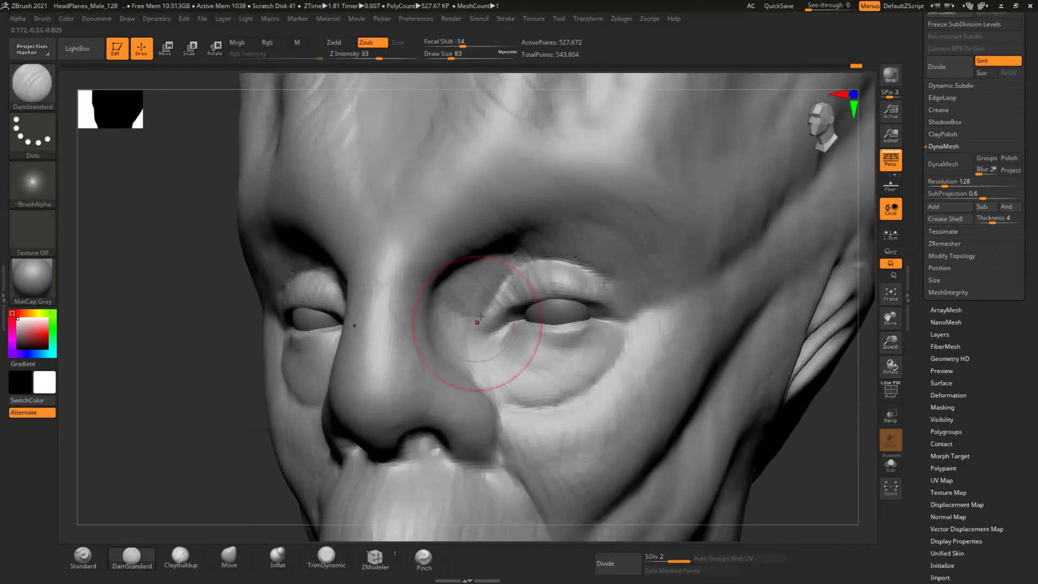
Frame the head at a three-quarter angle and set NoiseMaker's Noise Scale to about 1.93.
right_click_drag(481, 317, 563, 336, "shift")
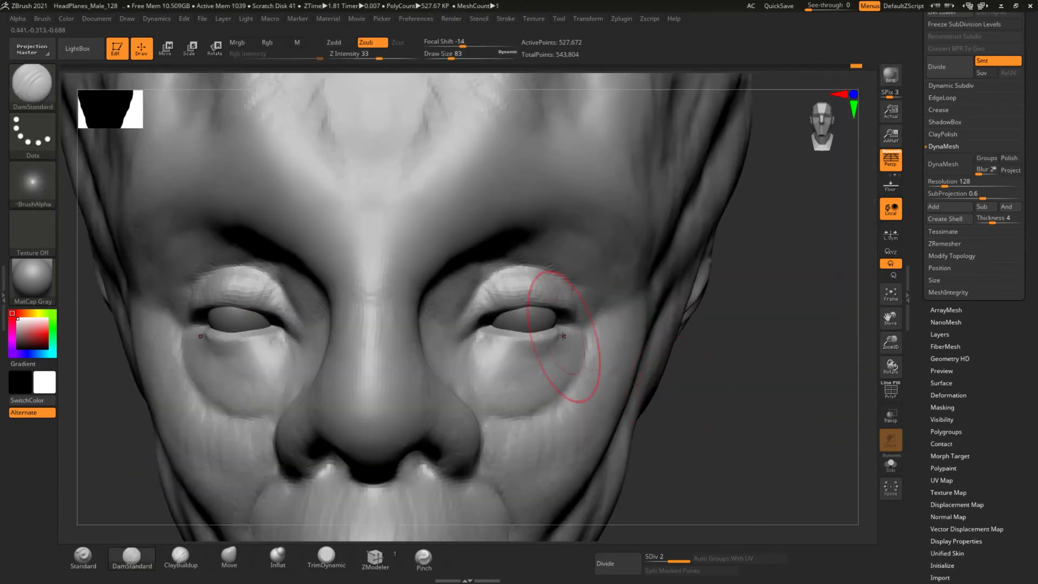
key("f")
right_click_drag(480, 325, 622, 386)
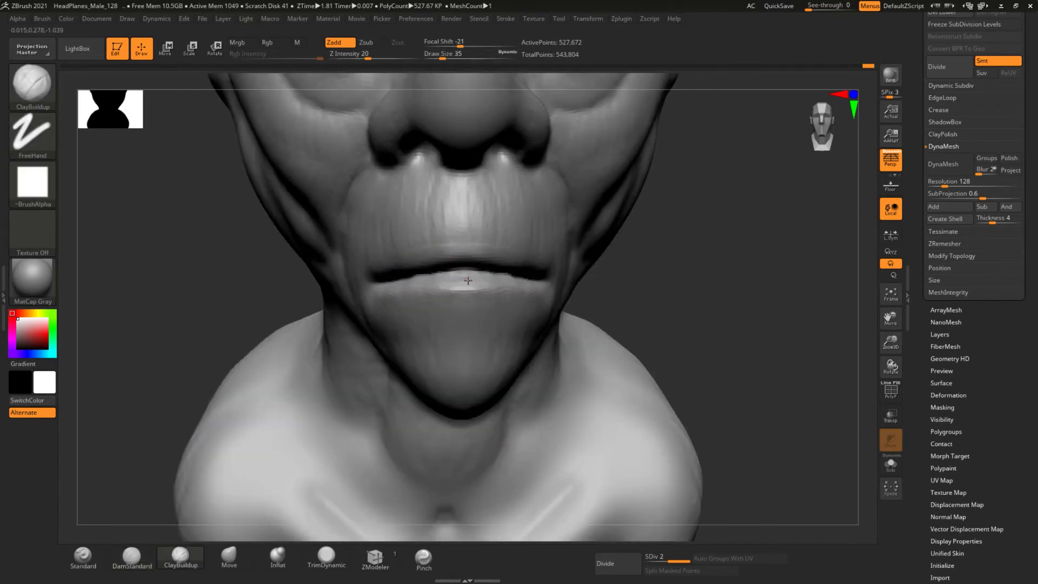
right_click_drag(469, 281, 433, 270)
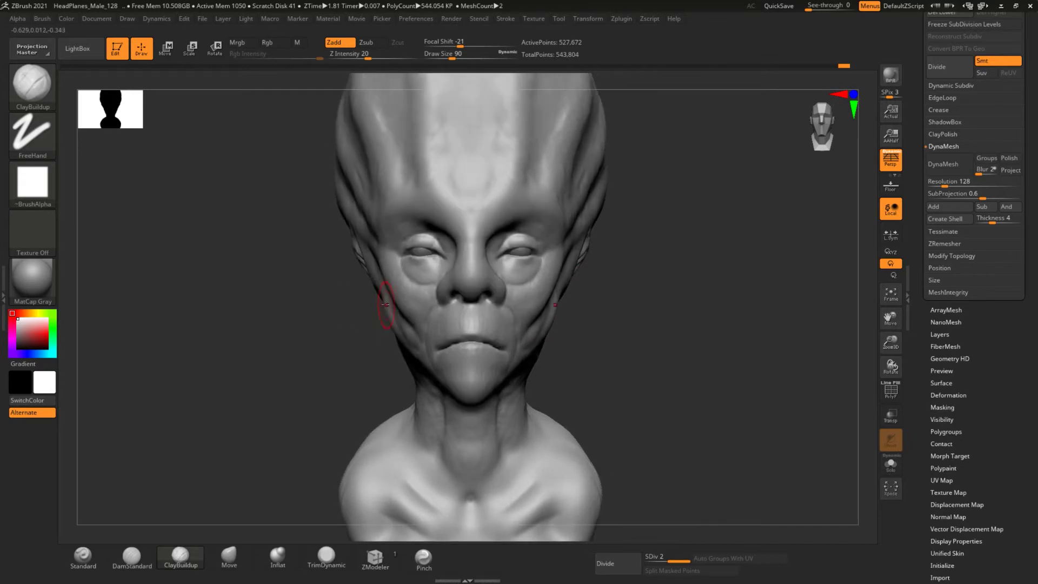
left_click_drag(933, 214, 938, 229)
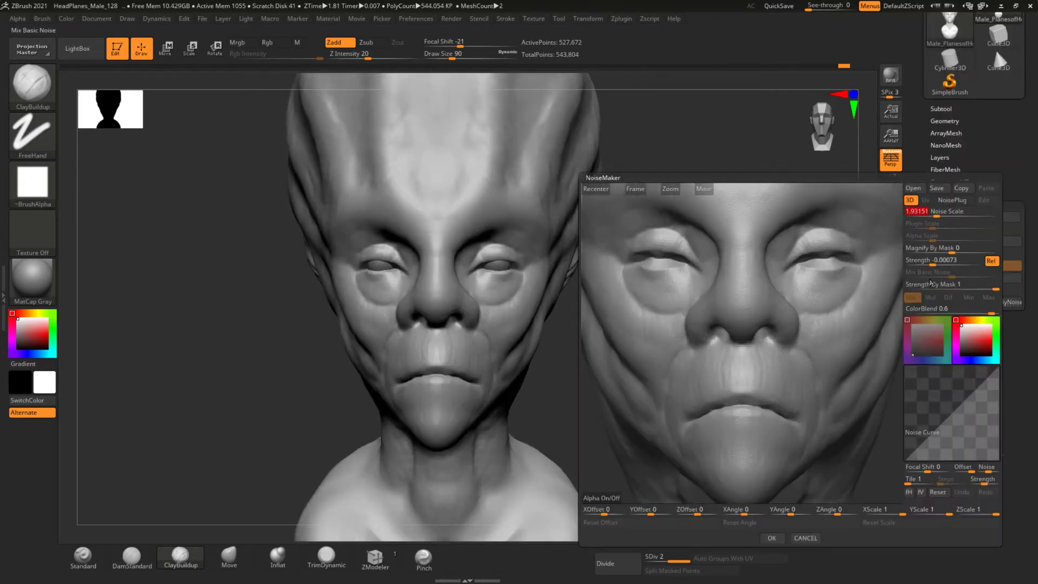
Bow the NoiseMaker noise curve downward and check the skin noise preview from the side.
left_click_drag(956, 405, 967, 428)
left_click(771, 537)
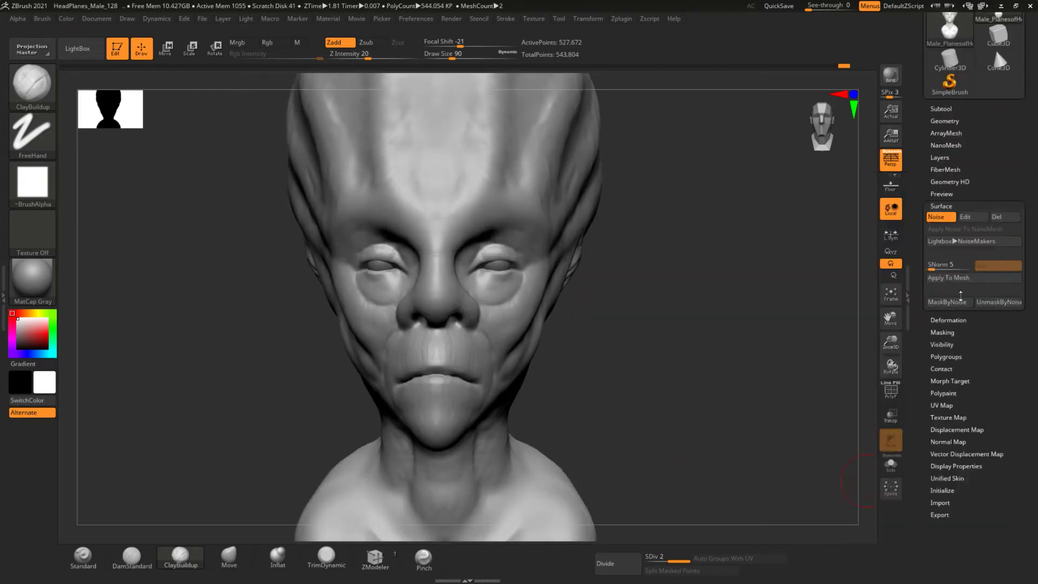
left_click(941, 241)
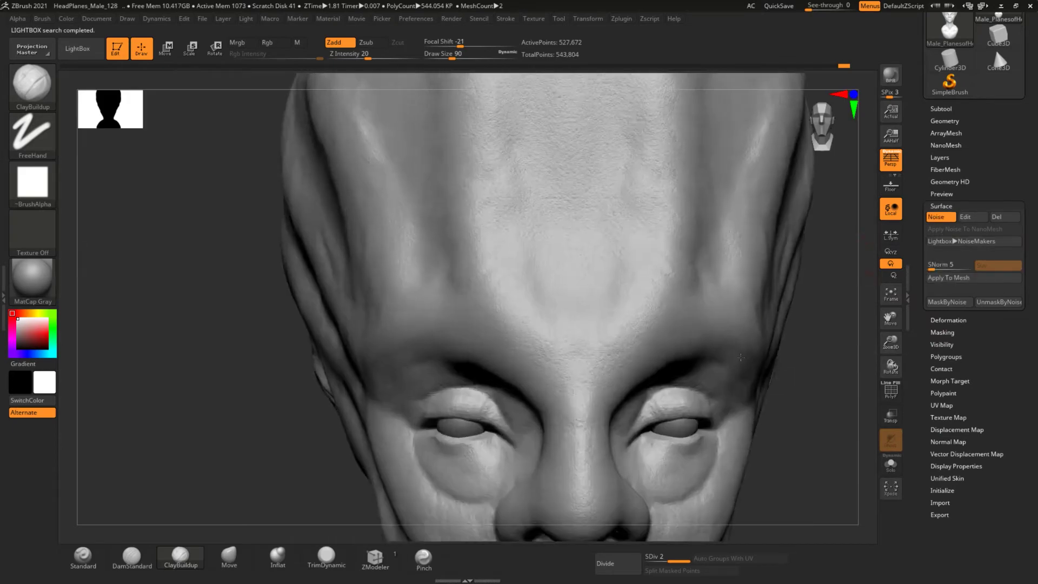
left_click_drag(227, 190, 250, 309)
left_click(965, 217)
mouse_move(756, 324)
left_mouse_down()
mouse_move(850, 415)
mouse_move(668, 346)
left_mouse_up()
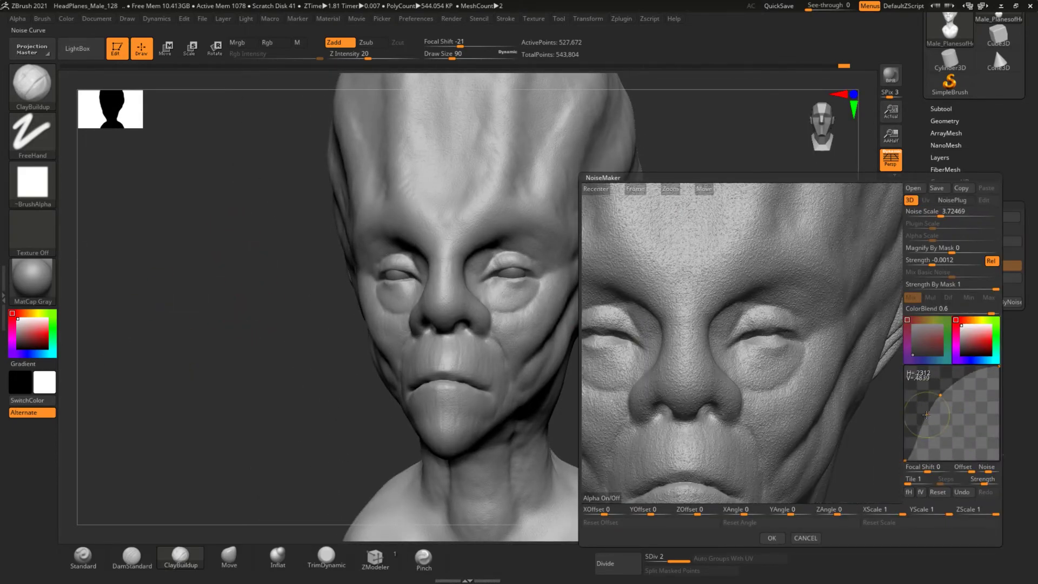
left_click_drag(811, 379, 746, 346)
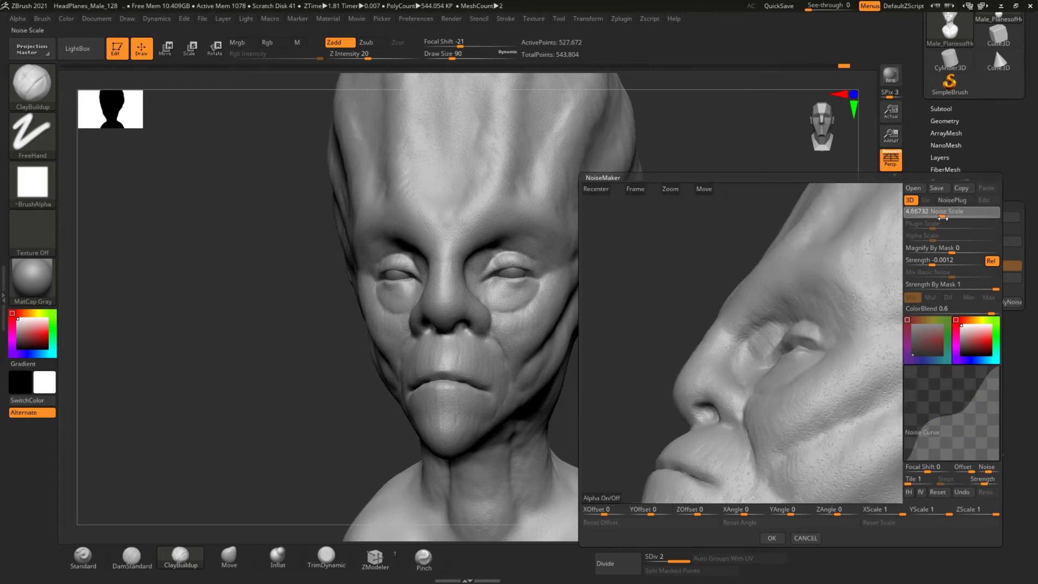
left_click(772, 538)
Bake the noise into the mesh with Apply To Mesh and pick light lavender paint.
left_click(945, 278)
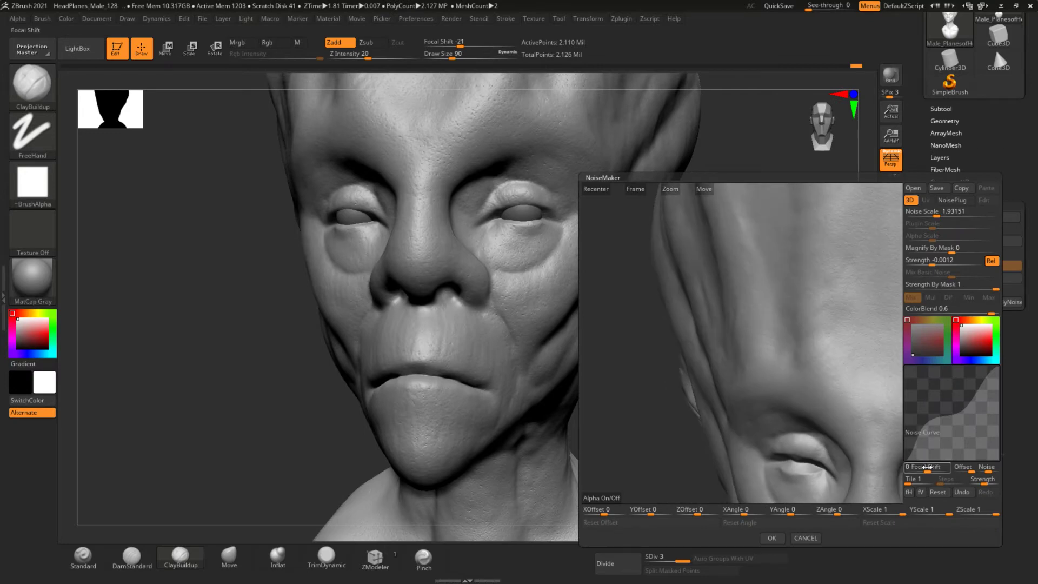
left_click_drag(841, 302, 643, 347)
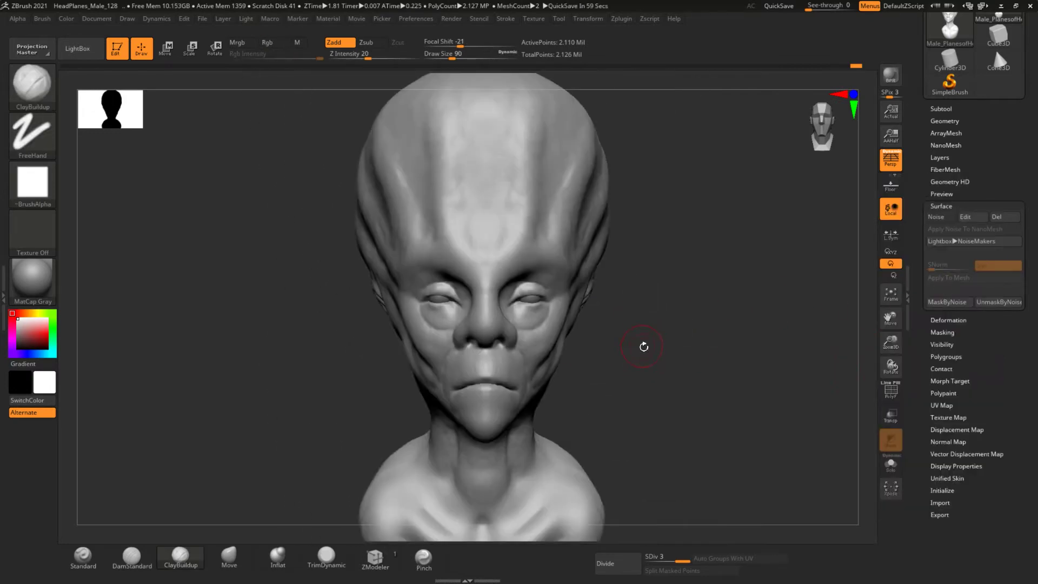
left_click(25, 323)
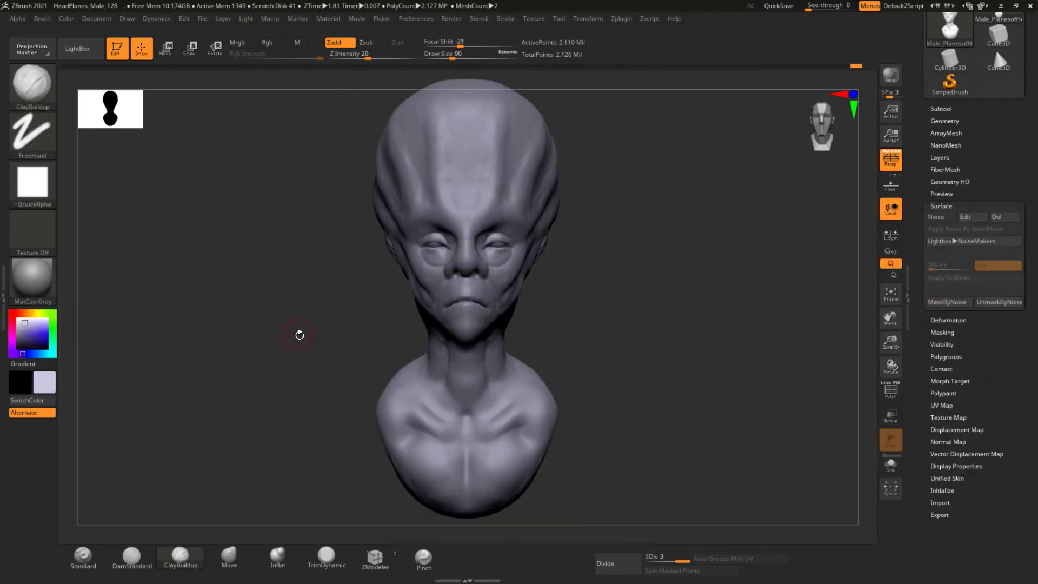
Switch to a Color Spray stroke with a larger brush and spray purple over the face.
left_click(83, 557)
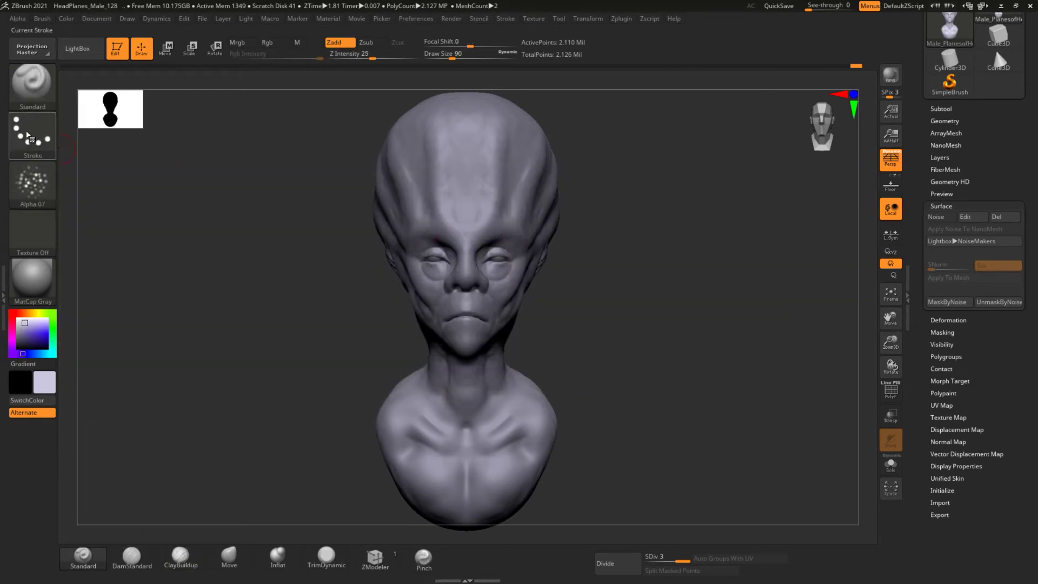
key("space")
right_click_drag(431, 401, 476, 472)
mouse_move(474, 250)
right_mouse_down()
mouse_move(284, 355)
mouse_move(537, 331)
right_mouse_up()
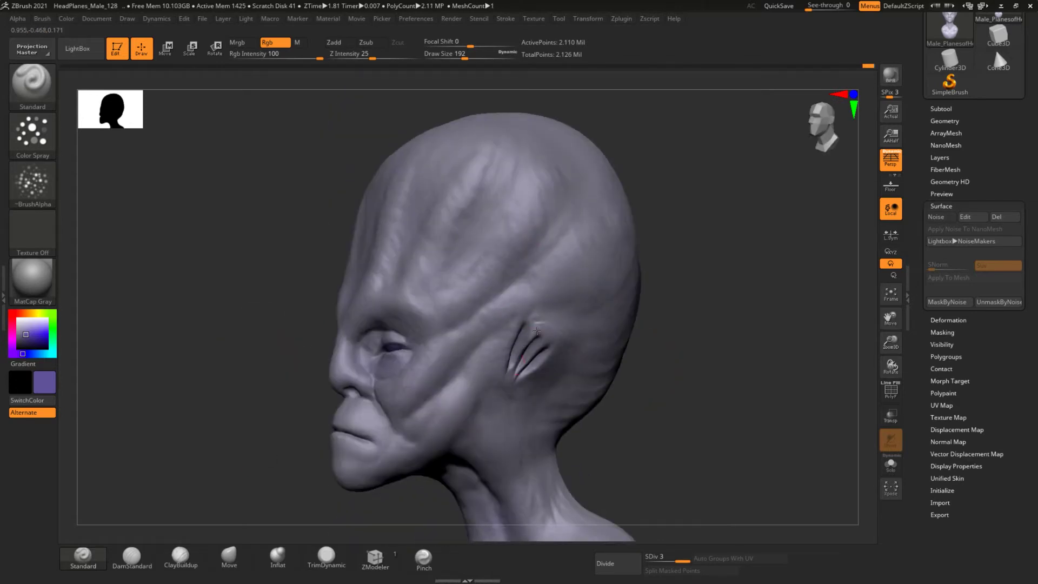
mouse_move(501, 494)
right_mouse_down()
mouse_move(232, 352)
mouse_move(273, 375)
right_mouse_up()
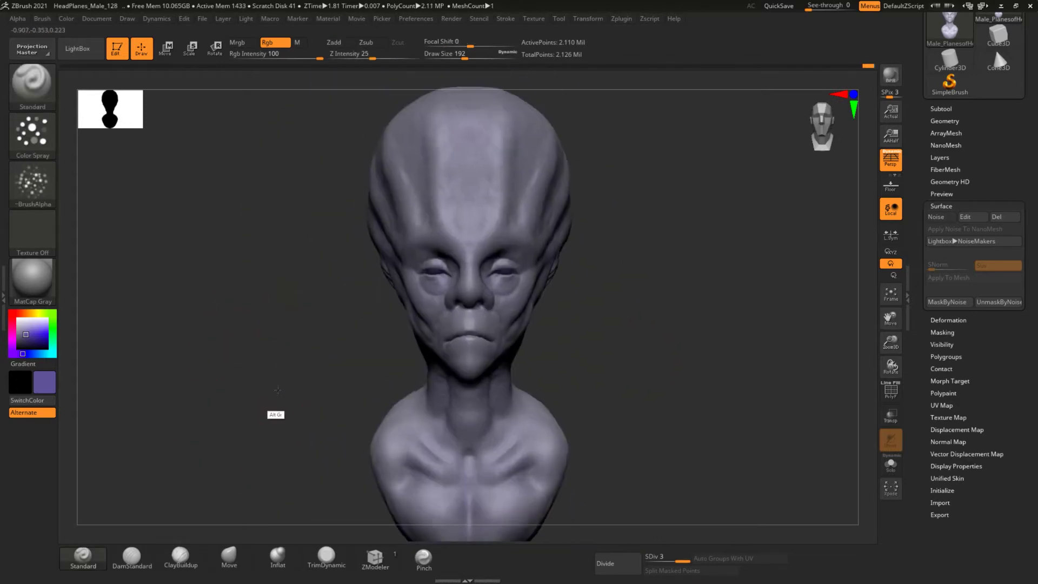
mouse_move(447, 379)
right_mouse_down()
mouse_move(447, 428)
mouse_move(539, 185)
right_mouse_up()
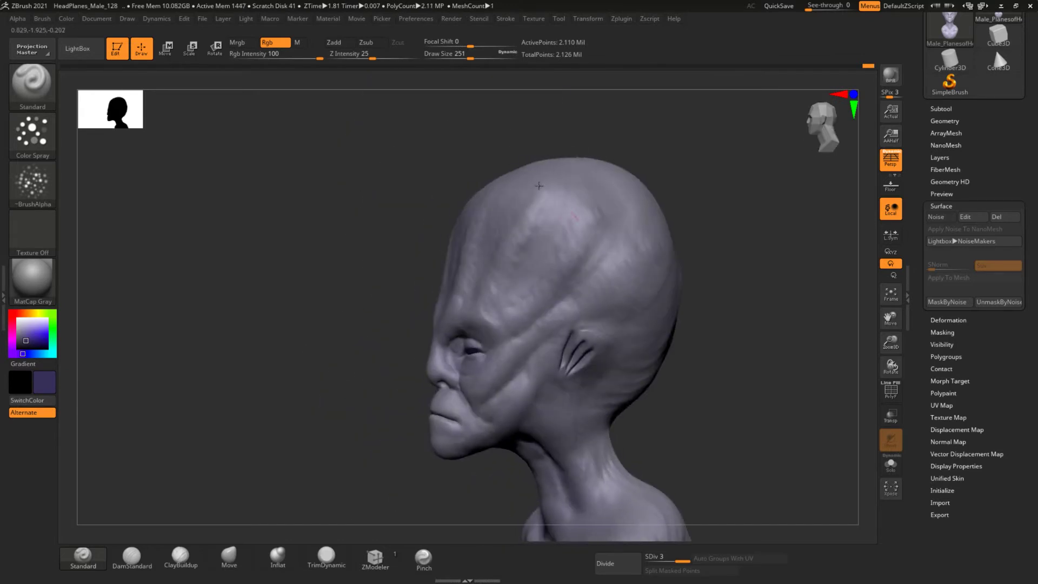
mouse_move(347, 312)
right_mouse_down("shift")
mouse_move(447, 297)
mouse_move(337, 198)
right_mouse_up("shift")
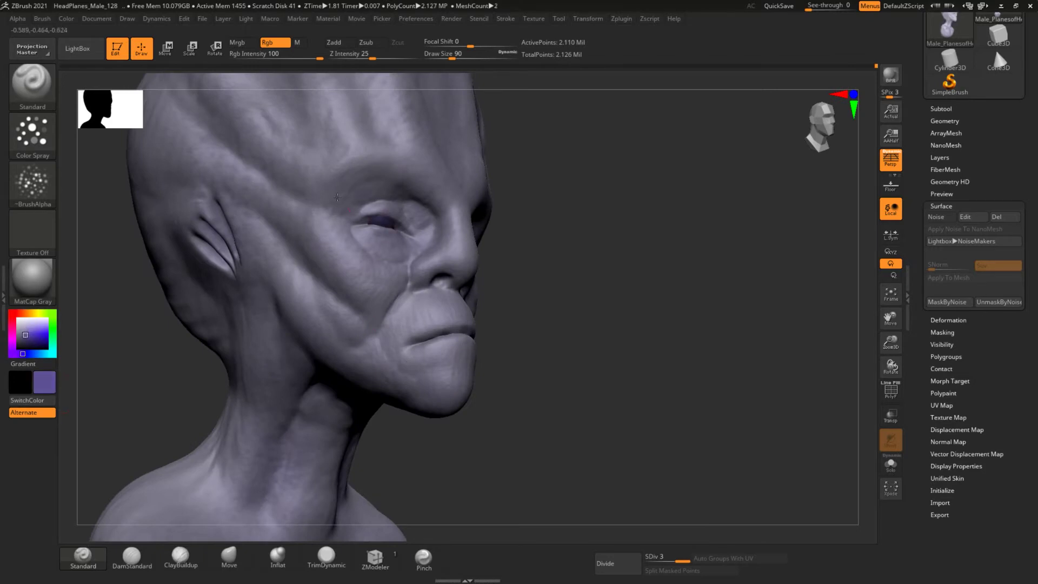
right_click_drag(434, 280, 446, 293, "shift")
mouse_move(247, 347)
right_mouse_down()
mouse_move(513, 359)
mouse_move(432, 206)
right_mouse_up()
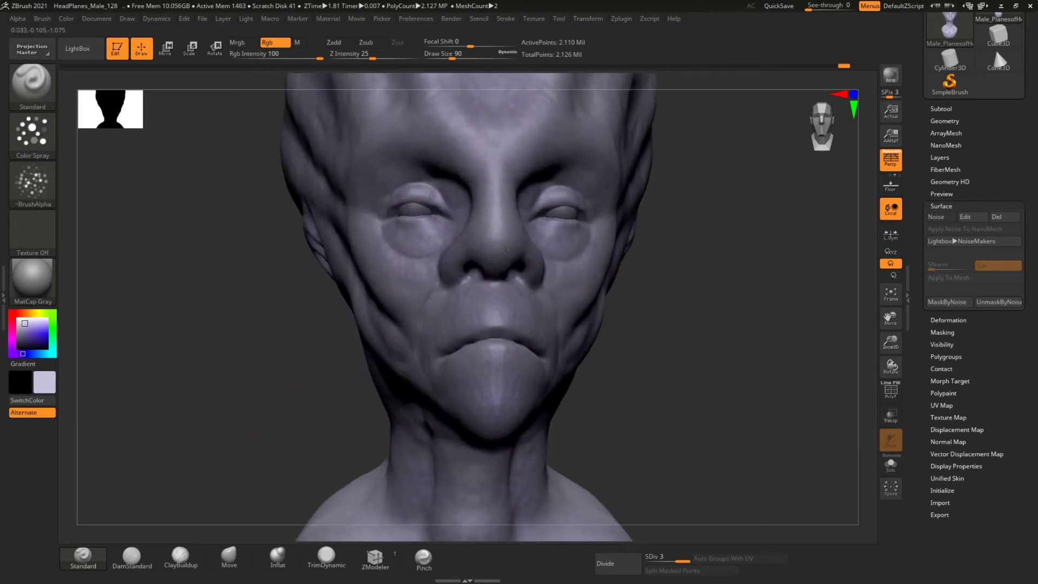
mouse_move(433, 205)
right_mouse_down()
mouse_move(371, 359)
mouse_move(466, 251)
mouse_move(364, 308)
right_mouse_up()
right_click_drag(457, 279, 483, 287)
Pick a lighter purple, then pale lavender, and paint the lips.
left_click(57, 342)
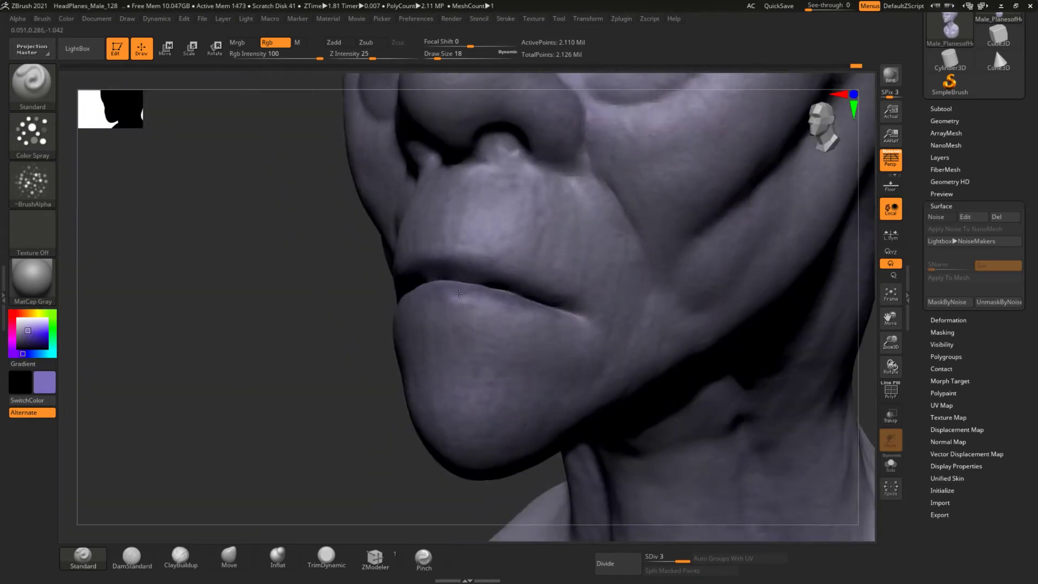
right_click_drag(279, 302, 465, 273)
left_click_drag(50, 344, 338, 311)
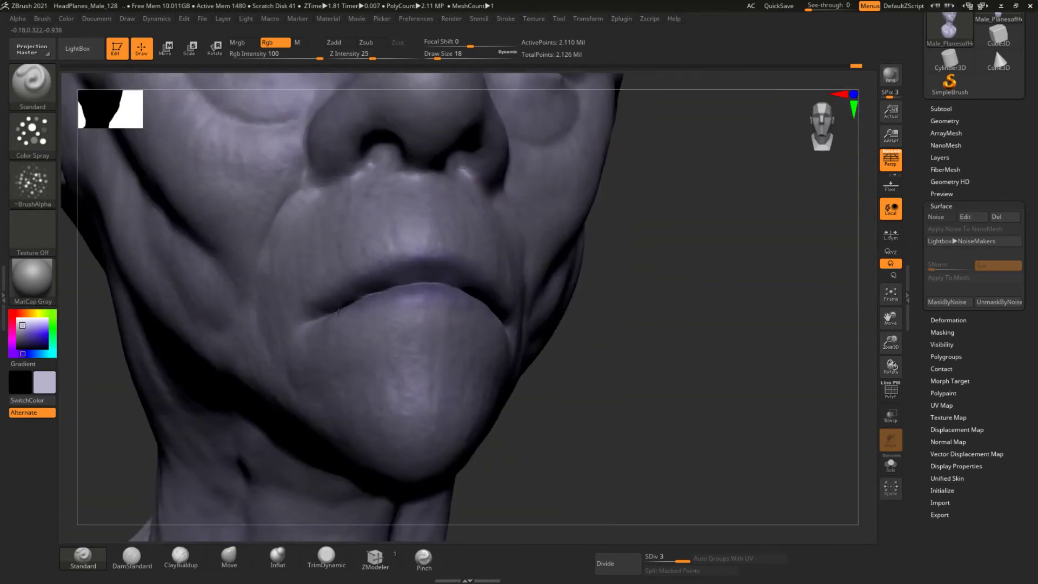
mouse_move(333, 303)
right_mouse_down()
mouse_move(401, 277)
mouse_move(245, 399)
mouse_move(220, 387)
right_mouse_up()
key("space")
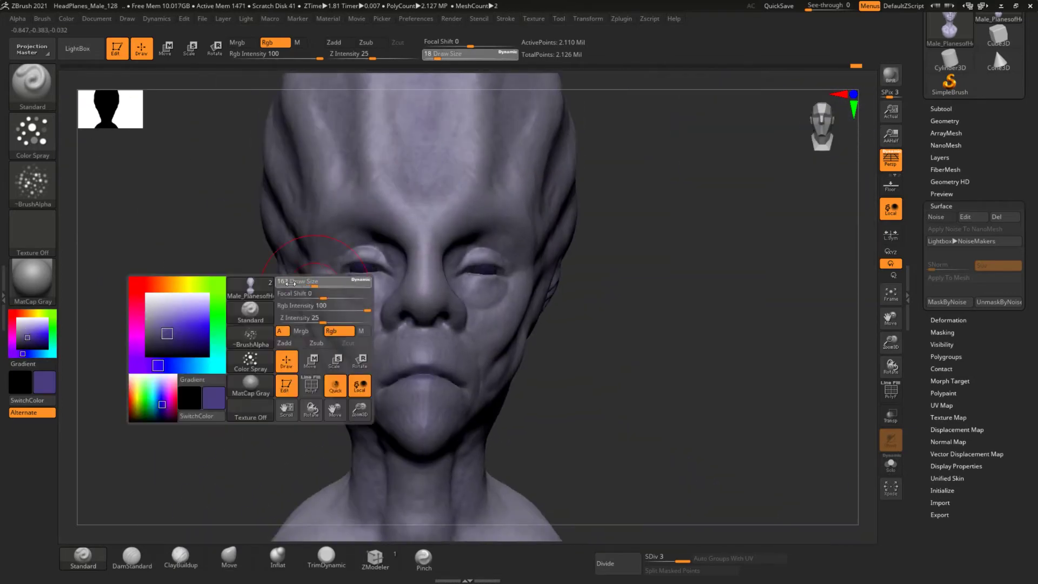
Spray red around the eyes and face with an enlarged brush.
right_click_drag(291, 282, 259, 233, "alt")
mouse_move(278, 429)
right_mouse_down()
mouse_move(372, 220)
mouse_move(486, 282)
mouse_move(594, 366)
right_mouse_up()
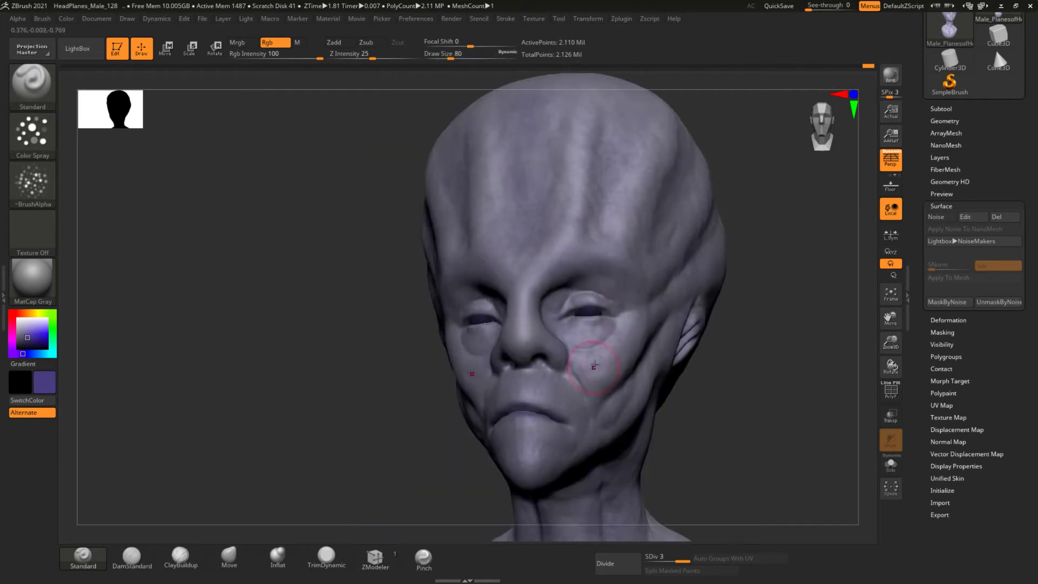
mouse_move(541, 322)
right_mouse_down()
mouse_move(399, 416)
mouse_move(88, 382)
right_mouse_up()
key("space")
mouse_move(478, 403)
left_mouse_down()
mouse_move(507, 403)
mouse_move(494, 402)
left_mouse_up()
right_click_drag(494, 411, 483, 434, "shift")
mouse_move(344, 362)
right_mouse_down("ctrl")
mouse_move(240, 347)
mouse_move(387, 283)
right_mouse_up("ctrl")
right_click_drag(396, 232, 479, 328)
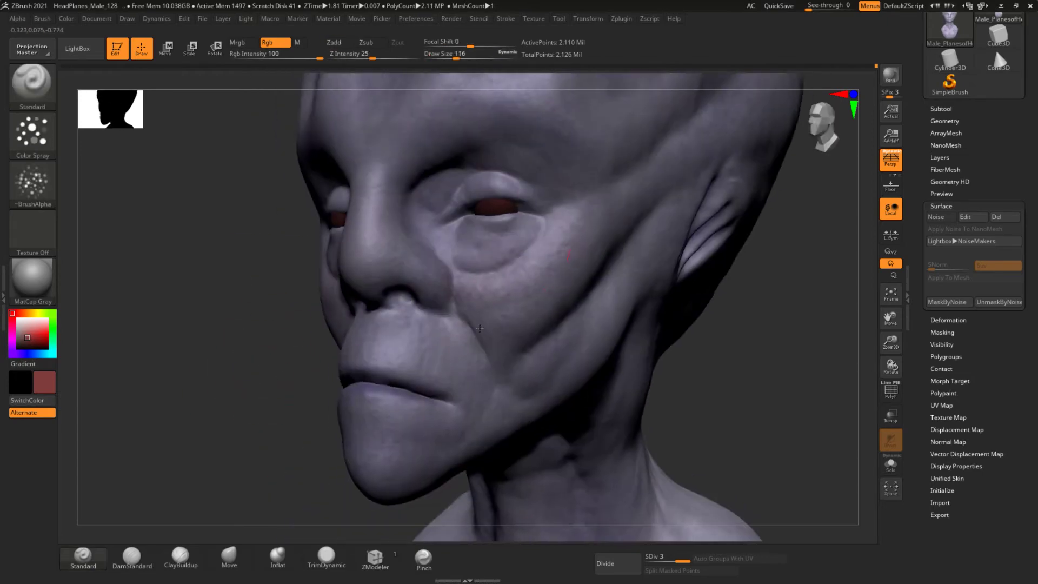
Switch the paint colour to purple and spray it over the face.
right_click_drag(506, 224, 155, 410, "shift")
key("f")
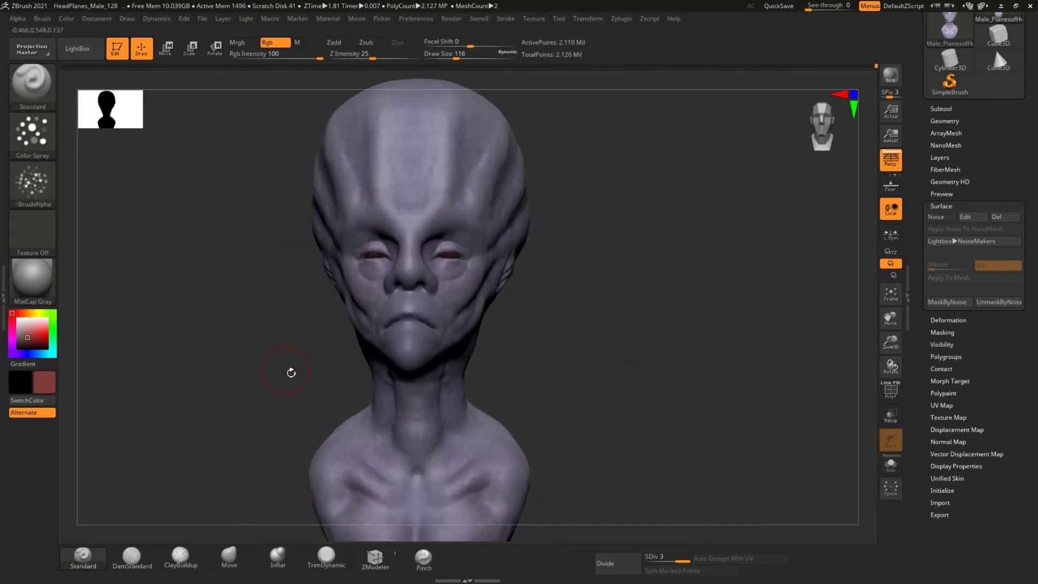
left_click(18, 350)
left_click_drag(17, 350, 12, 354)
mouse_move(216, 325)
right_mouse_down()
mouse_move(281, 346)
mouse_move(228, 408)
right_mouse_up()
Spray speckles with Alpha 40 and undo the unwanted strokes with Ctrl+Z.
key("space")
key("ctrl+z")
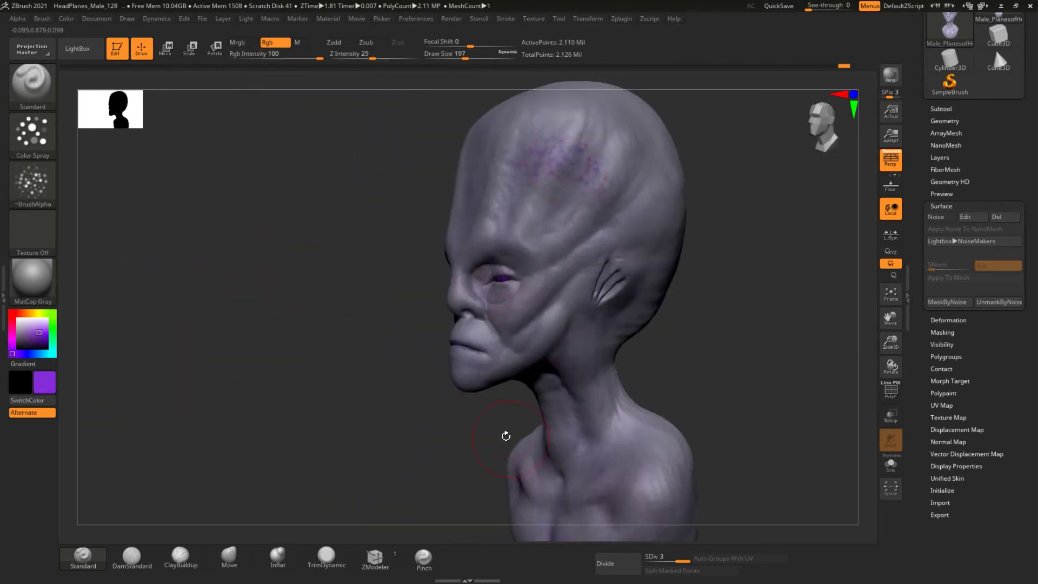
left_click(289, 307)
mouse_move(289, 307)
right_mouse_down()
mouse_move(435, 156)
mouse_move(427, 329)
right_mouse_up()
mouse_move(389, 562)
right_mouse_down()
mouse_move(351, 432)
mouse_move(294, 322)
mouse_move(331, 242)
right_mouse_up()
key("space")
key("ctrl+z")
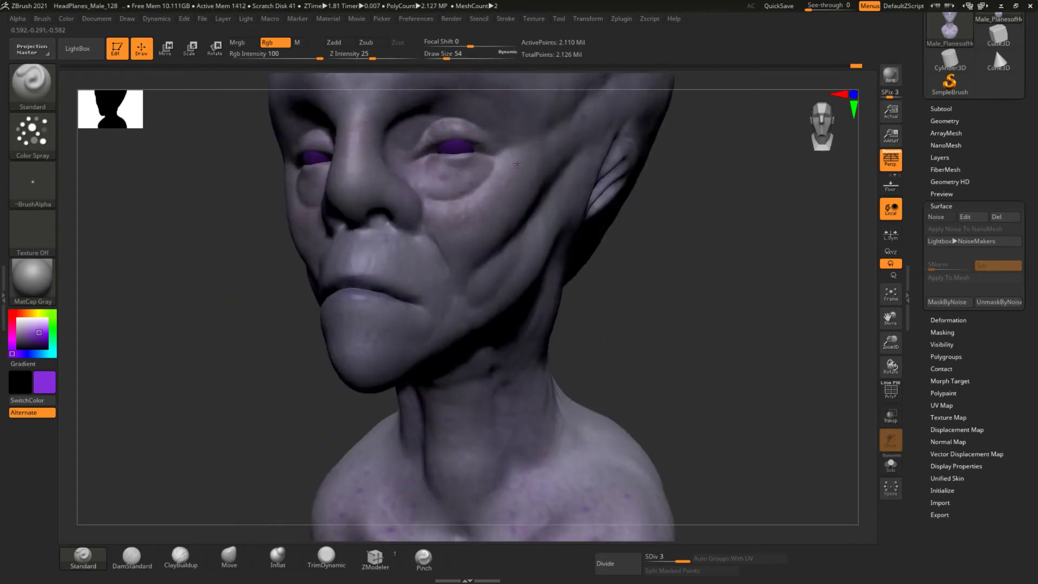
key("ctrl+z")
key("ctrl+z")
key("ctrl+z")
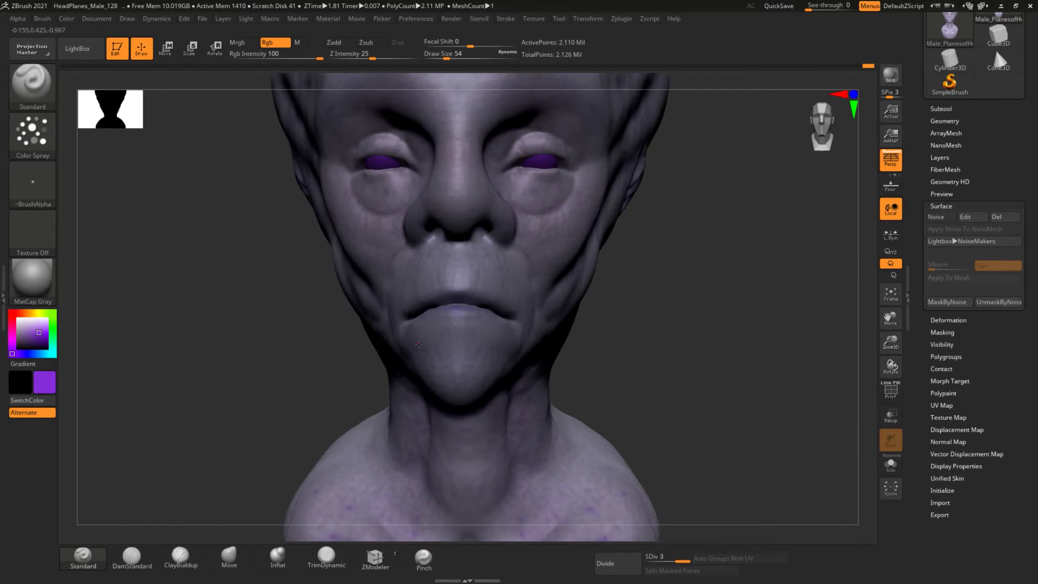
key("ctrl+z")
key("ctrl+z")
key("ctrl+z")
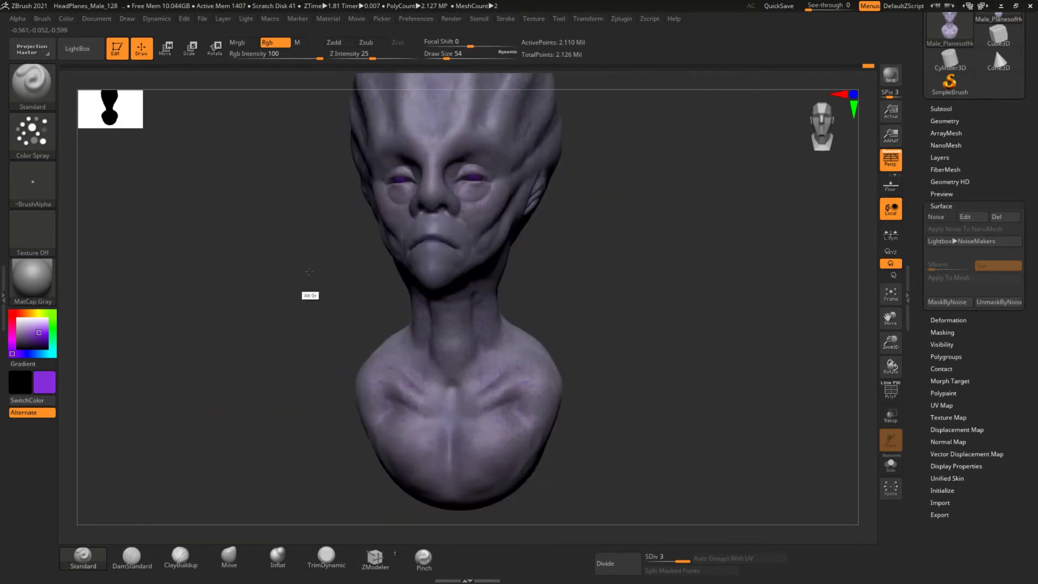
key("ctrl+z")
key("ctrl+z")
key("ctrl+z")
key("ctrl+z")
key("ctrl+z")
key("ctrl+z")
Save the project as HeadPlanes_Male_1282.
key("ctrl+s")
type("2")
key("Return")
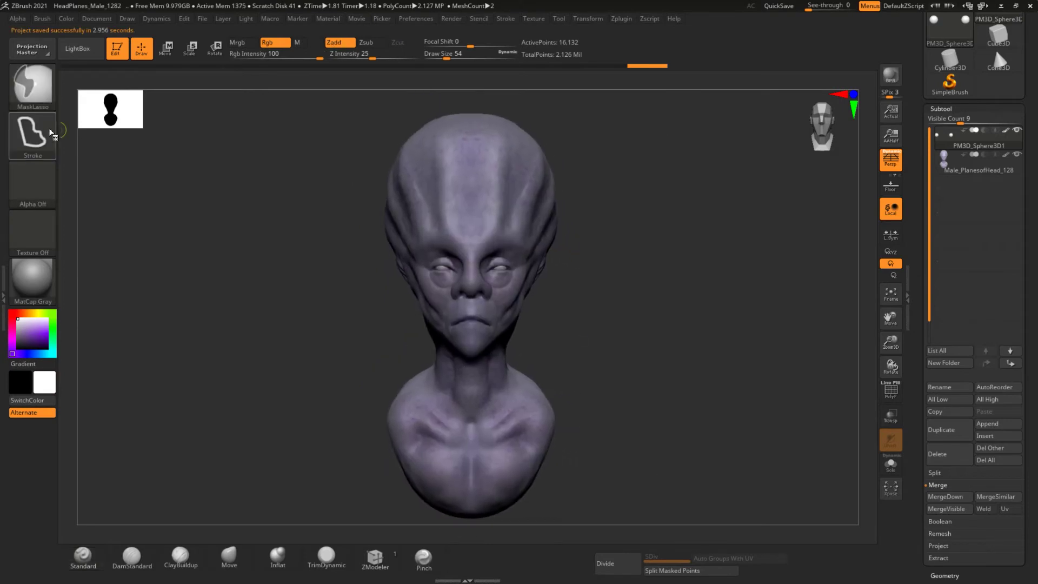
Mask the body and rotate the head slightly on its Y axis with Transpose.
key("ctrl+z")
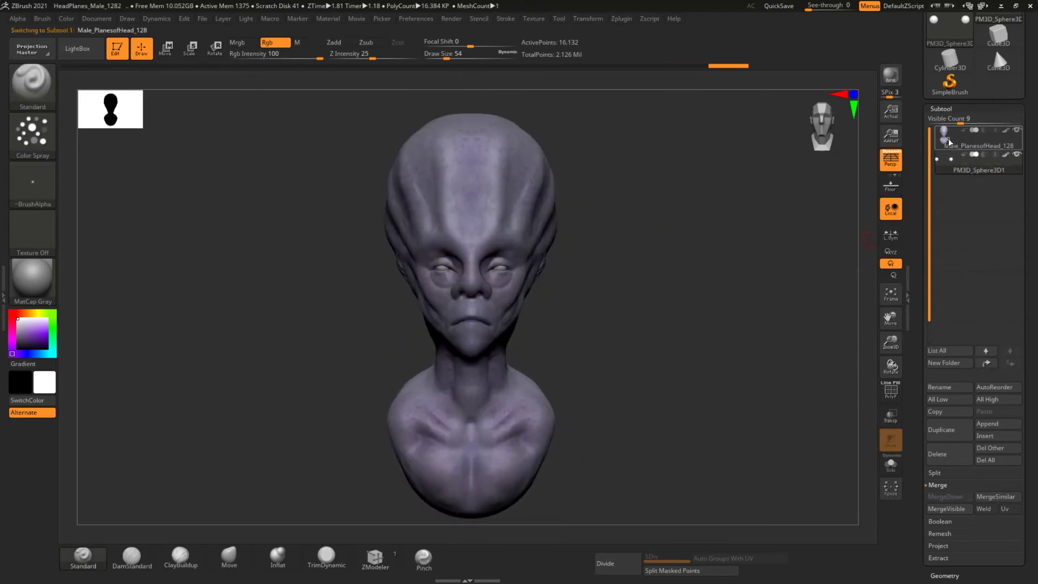
mouse_move(569, 130)
left_mouse_down("ctrl")
mouse_move(350, 118)
mouse_move(509, 422)
left_mouse_up("ctrl")
mouse_move(413, 464)
left_mouse_down()
mouse_move(424, 425)
mouse_move(451, 434)
mouse_move(559, 352)
mouse_move(665, 332)
mouse_move(595, 335)
mouse_move(402, 290)
mouse_move(537, 254)
left_mouse_up()
key("w")
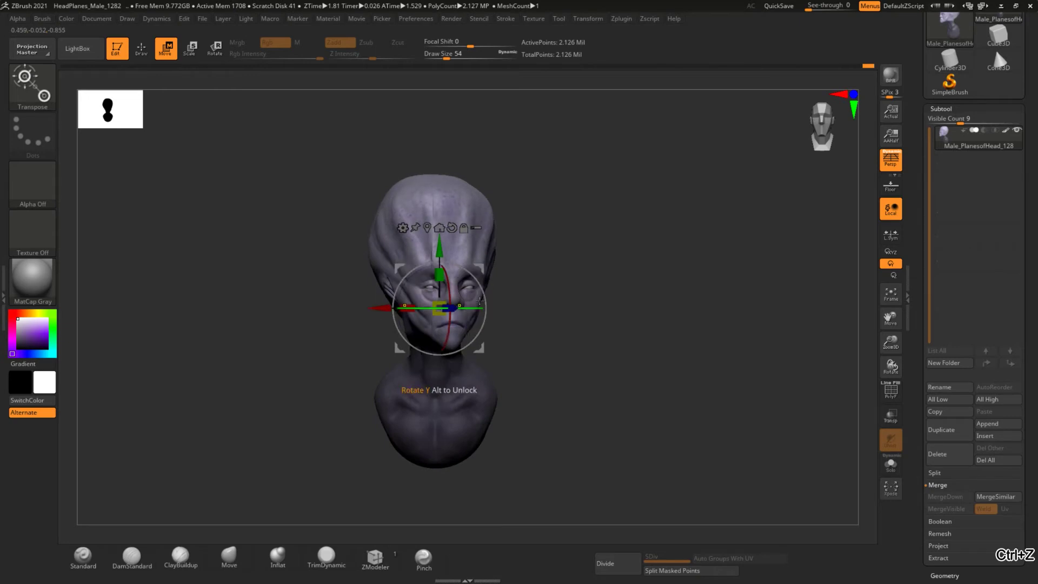
mouse_move(428, 309)
left_mouse_down()
mouse_move(379, 303)
mouse_move(474, 304)
left_mouse_up()
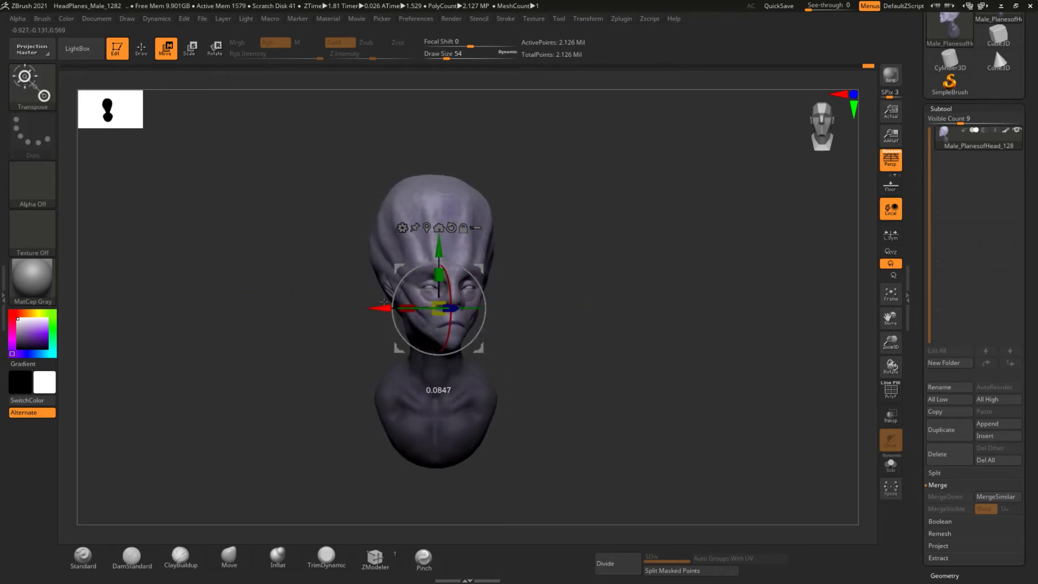
left_click_drag(383, 301, 254, 246)
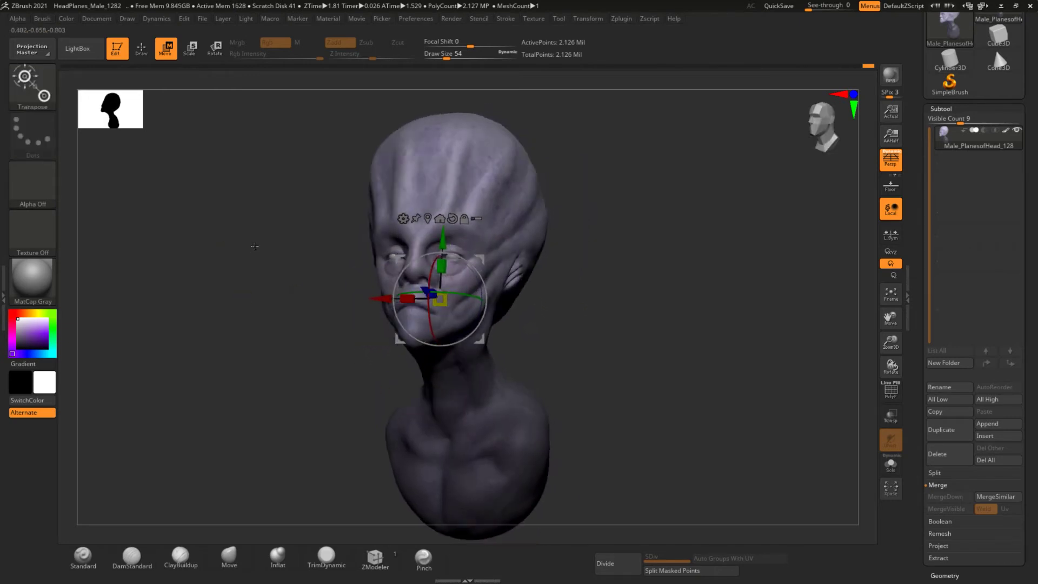
key("q")
mouse_move(254, 246)
left_mouse_down()
mouse_move(209, 248)
mouse_move(303, 305)
left_mouse_up()
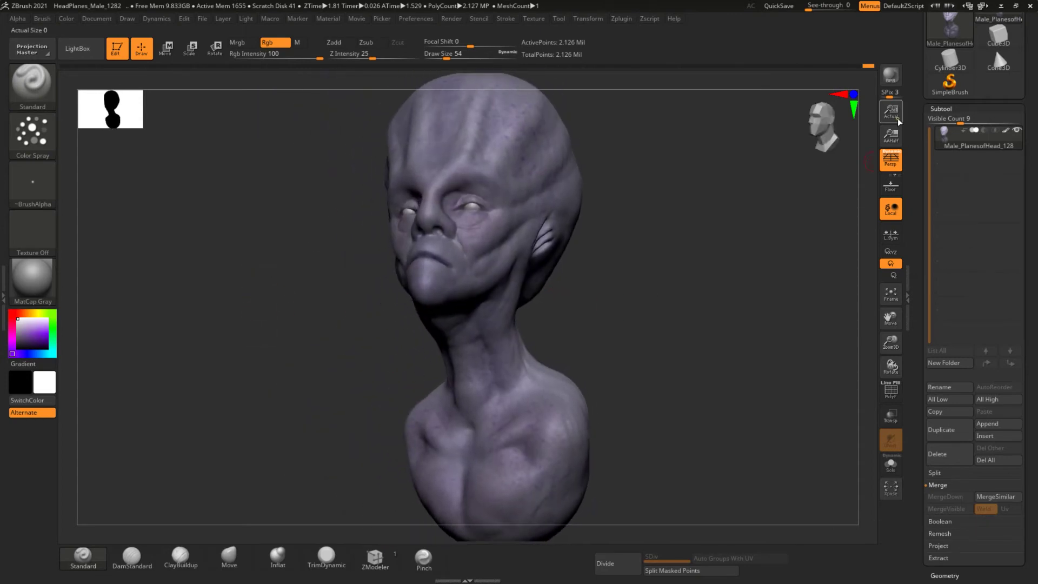
Resize the document canvas and frame the whole bust in it.
left_click(97, 18)
left_click(178, 288)
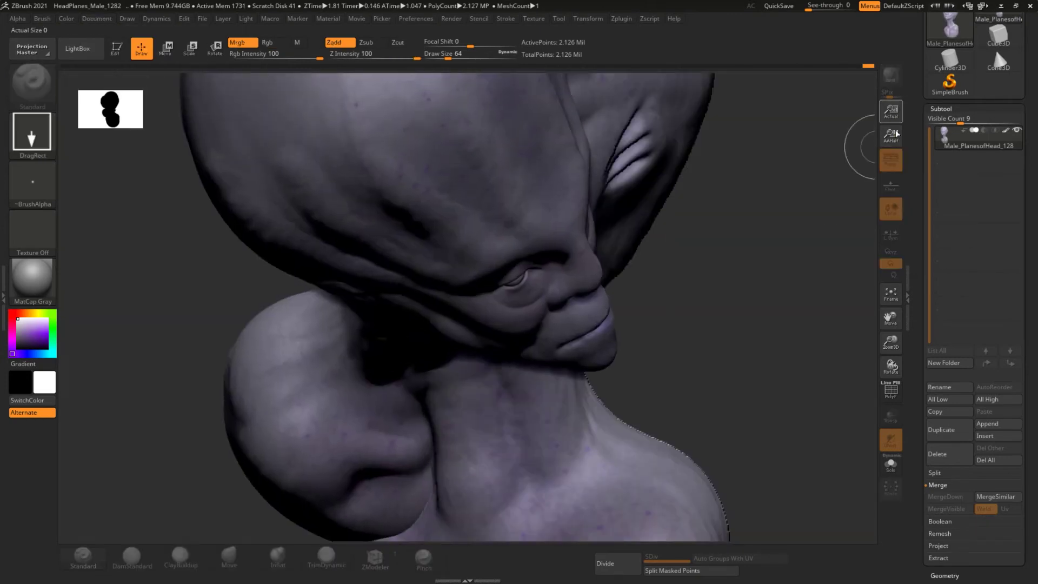
left_click_drag(827, 127, 801, 143)
left_click(801, 143)
mouse_move(672, 280)
left_mouse_down()
mouse_move(656, 271)
mouse_move(704, 281)
mouse_move(656, 186)
left_mouse_up()
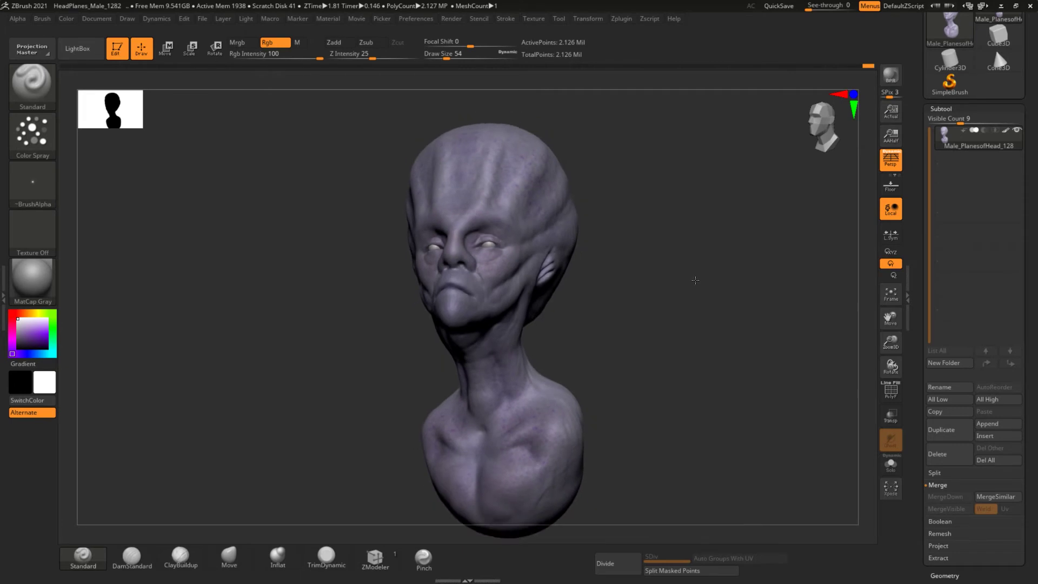
left_click(3, 296)
Dock the Light and Render palettes in the left tray.
left_click(373, 18)
left_click(577, 19)
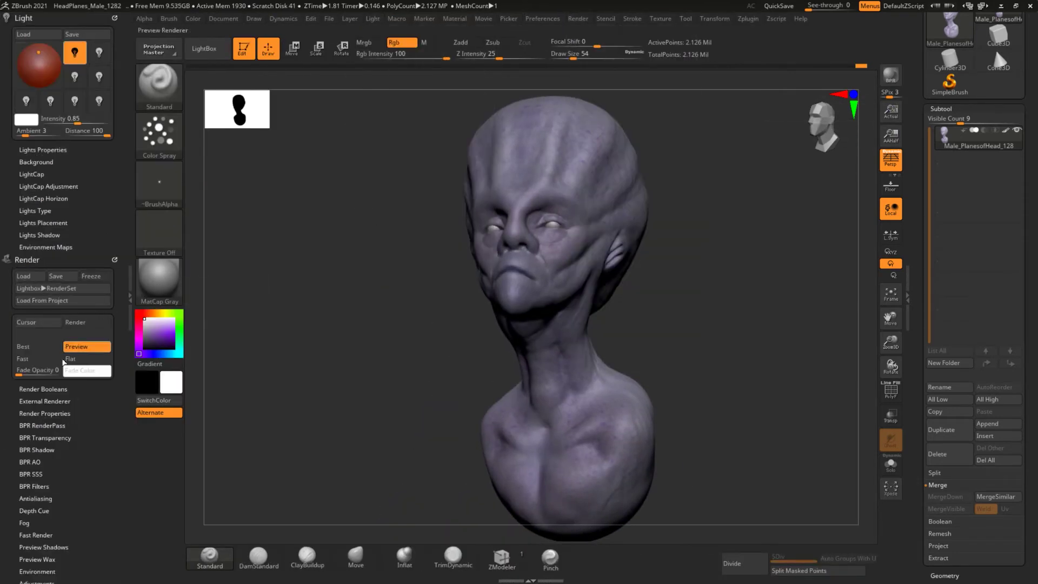
left_click(37, 450)
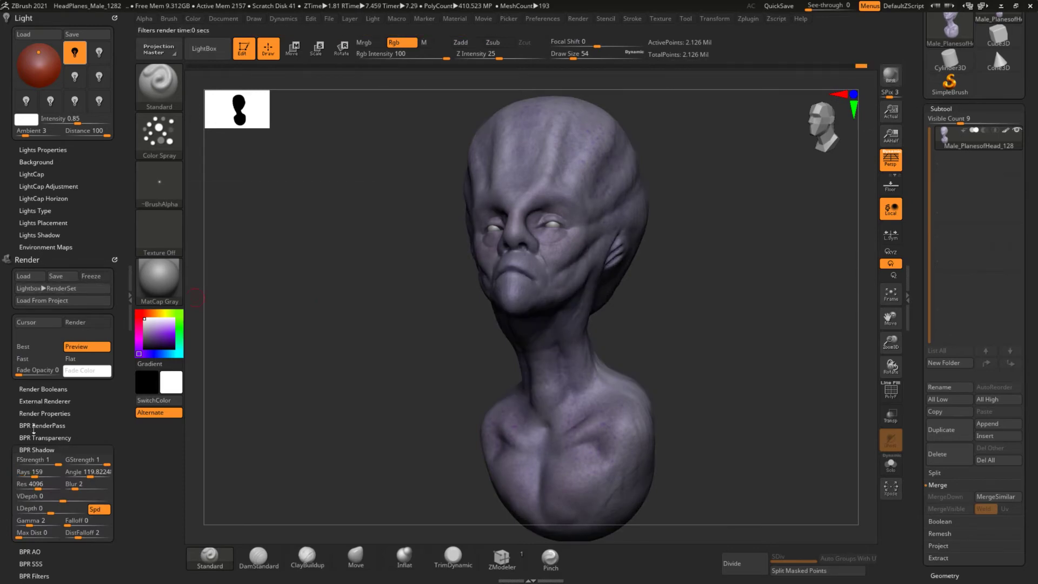
BPR-render the bust and save render passes as PSD files to the 2004 folder.
left_click(33, 425)
left_click(26, 465)
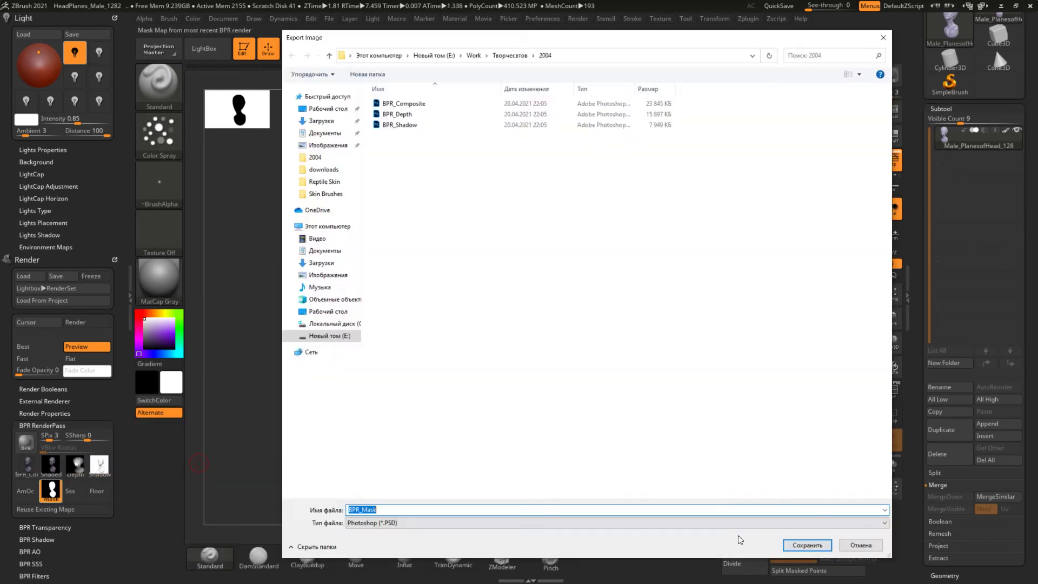
left_click(808, 544)
left_click(42, 426)
left_click(891, 79)
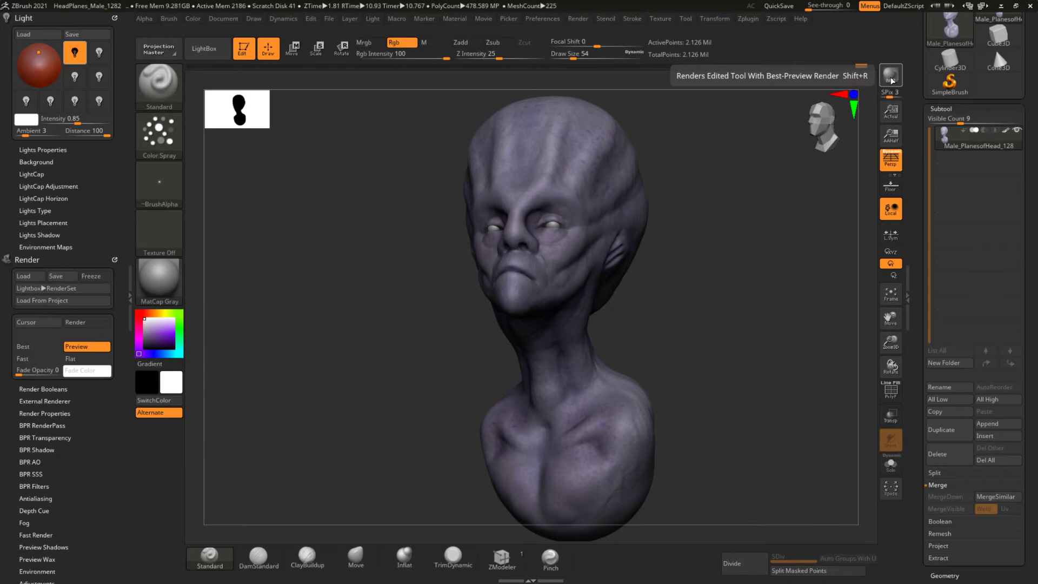
Re-render the bust with BPR and reopen the BPR RenderPass and Light palettes.
left_click(891, 76)
left_click(23, 18)
left_click(43, 196)
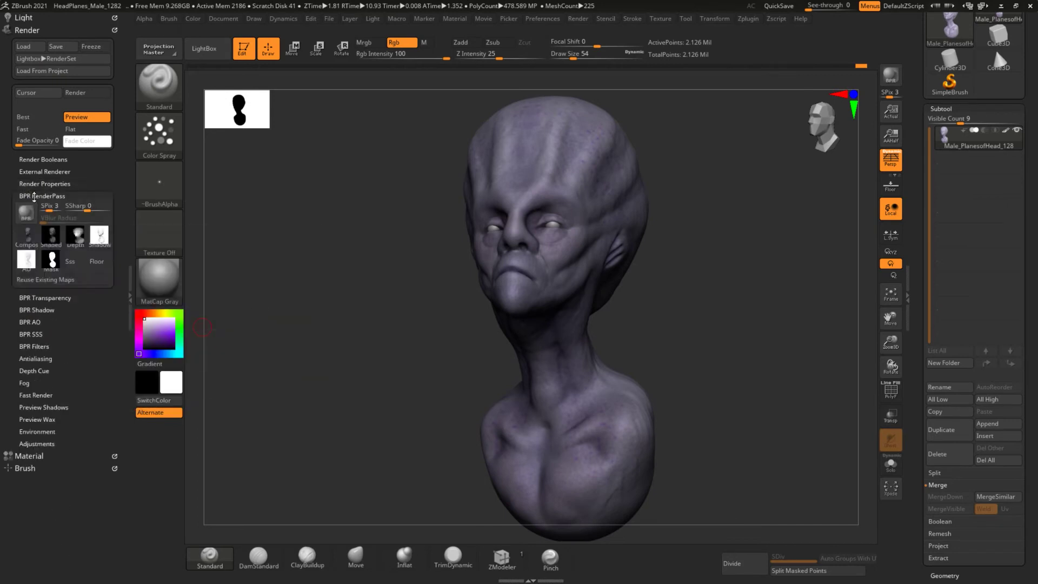
left_click(44, 184)
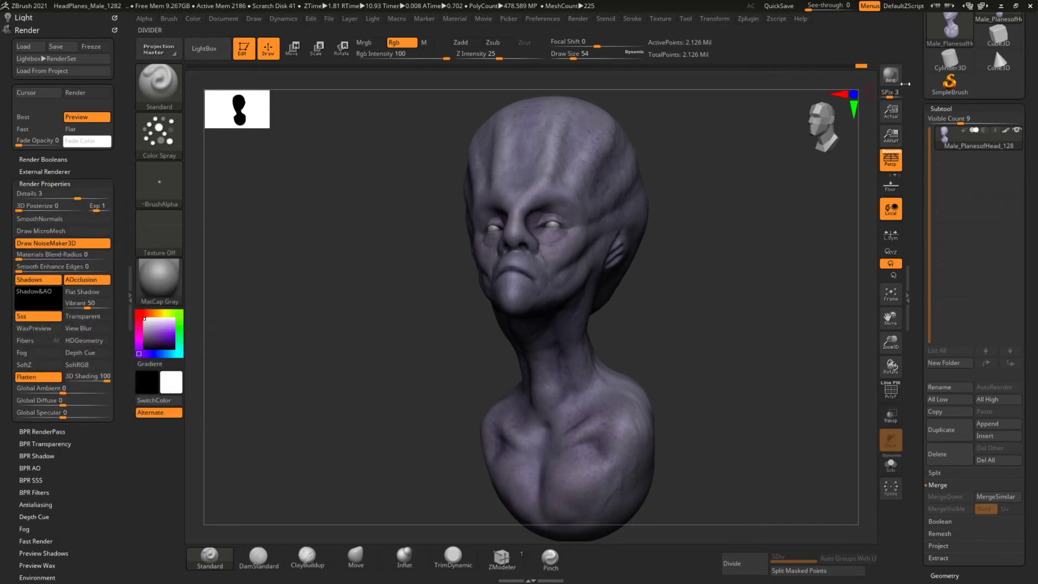
left_click(891, 78)
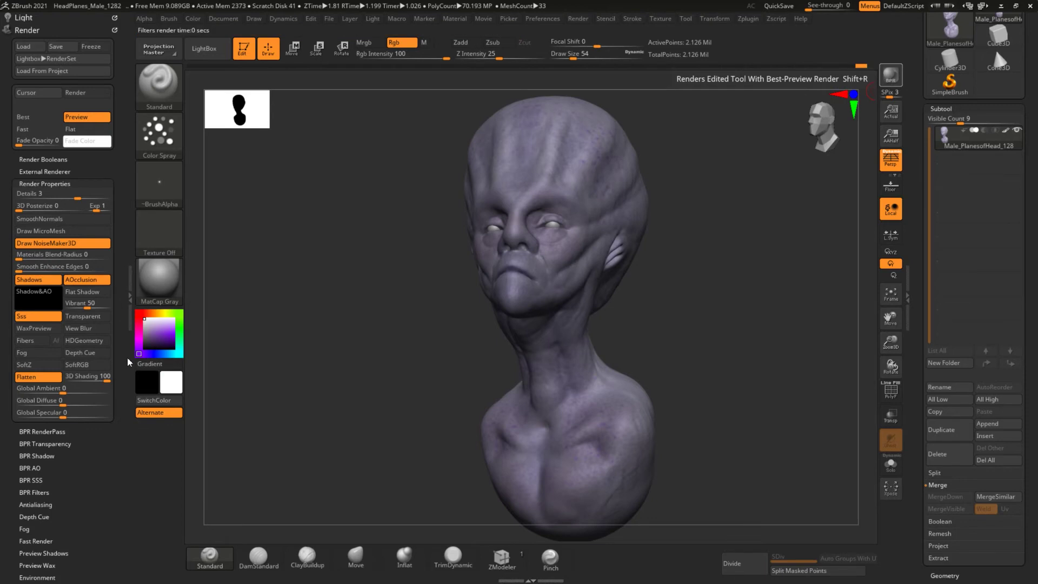
left_click(44, 183)
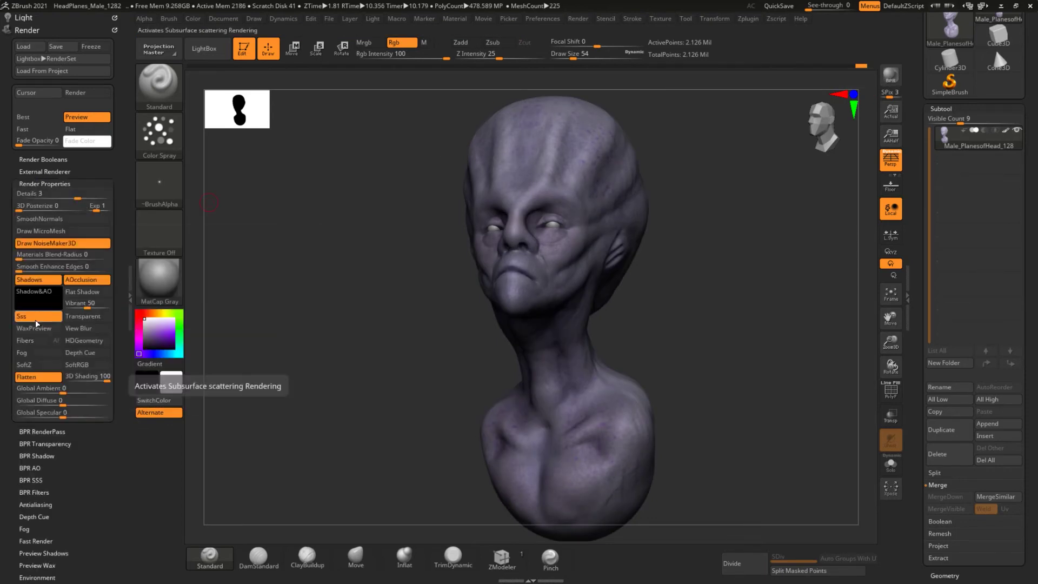
left_click(42, 196)
left_click(23, 17)
Move the light on the Light sphere, render with Shift+R, and export a pass.
left_click_drag(29, 69, 52, 56)
key("shift+r")
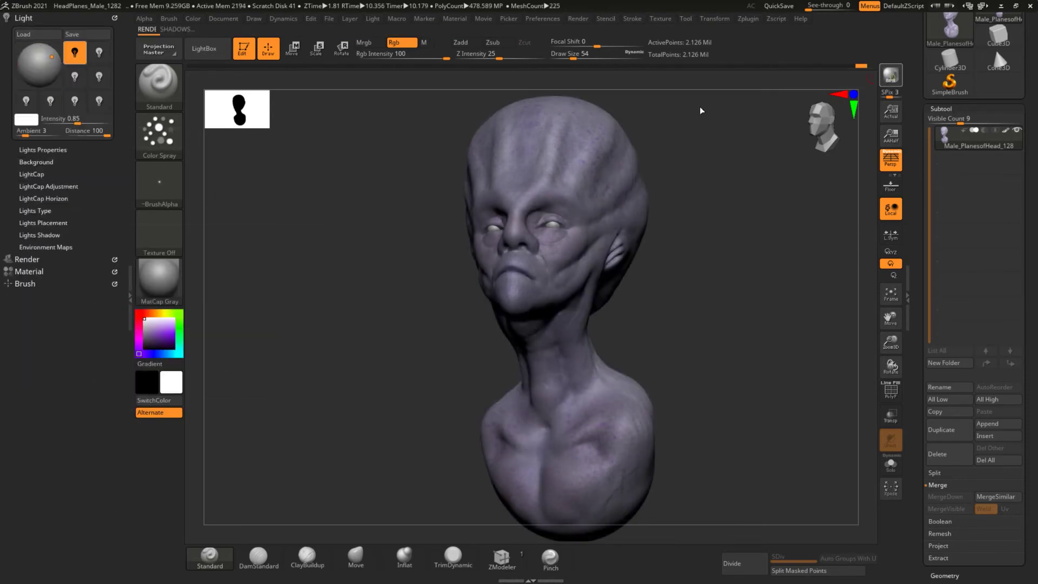
left_click(27, 259)
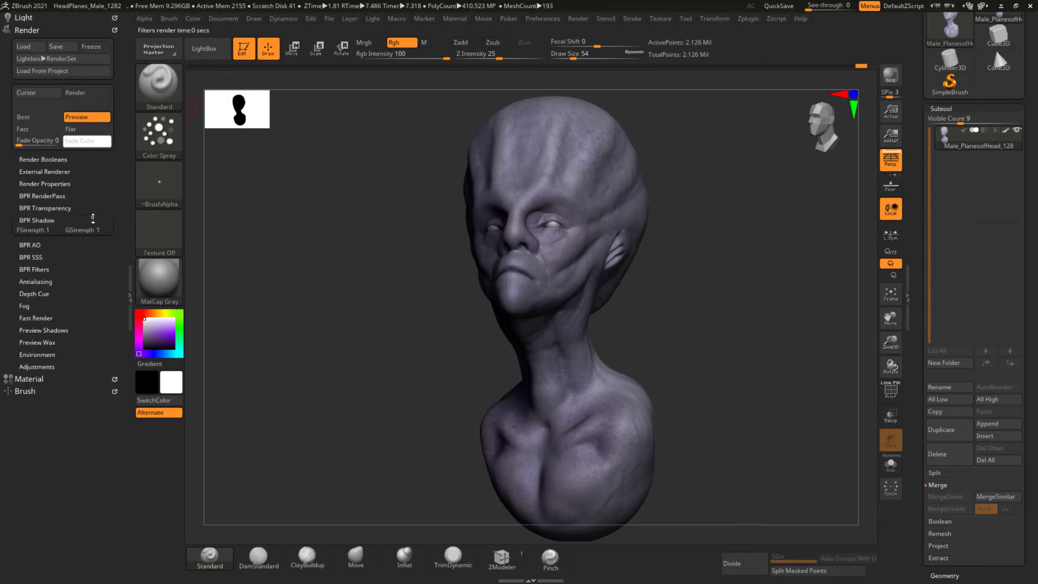
left_click(42, 196)
left_click(52, 236)
key("Escape")
left_click(23, 17)
Re-render, export each new pass, then give the bust the MatCap Satin01 material.
left_click(27, 272)
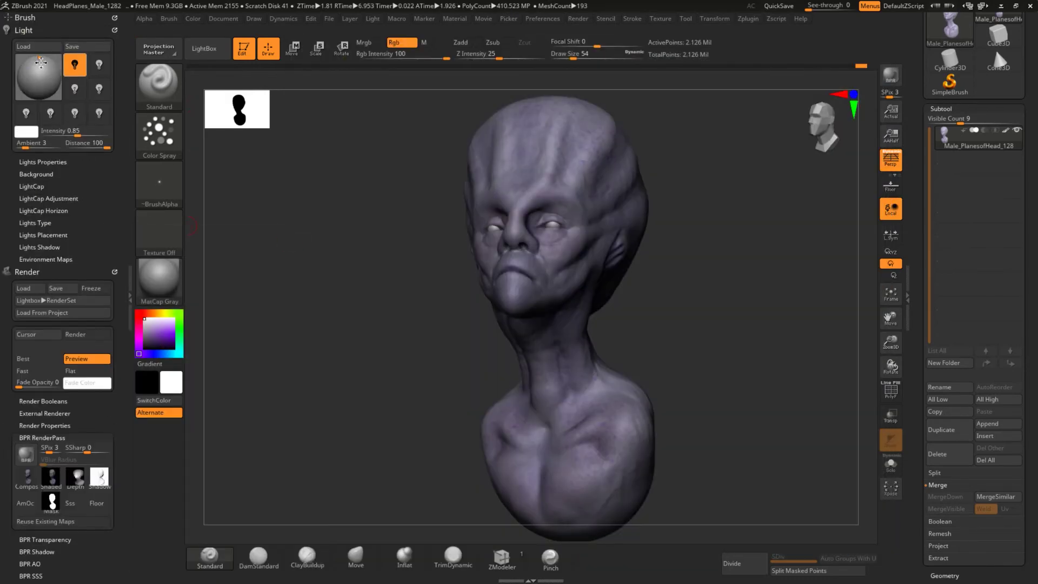
left_click(891, 76)
left_click(51, 477)
key("Escape")
key("shift+r")
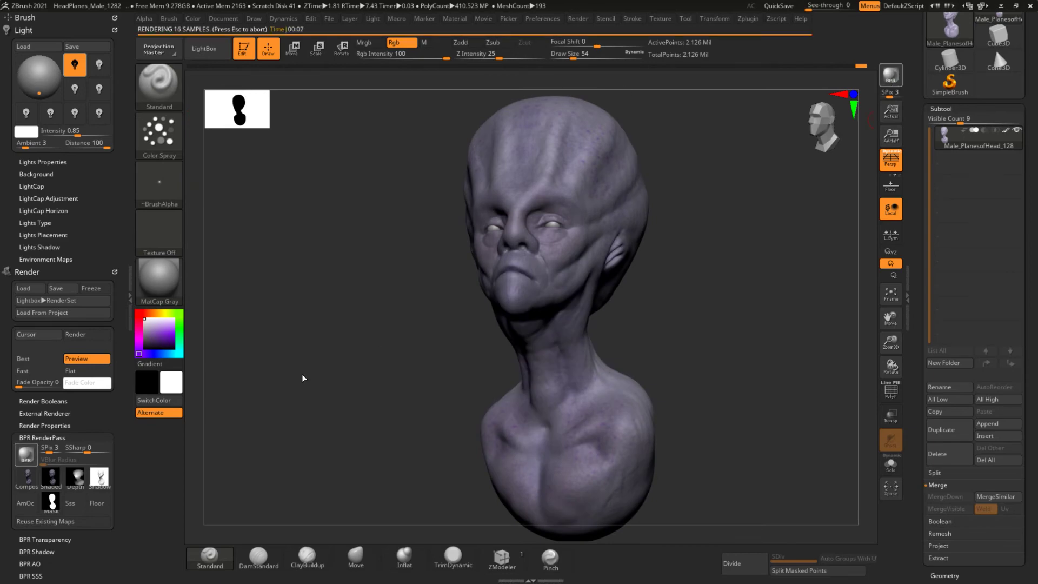
left_click(52, 476)
key("Escape")
left_click(891, 83)
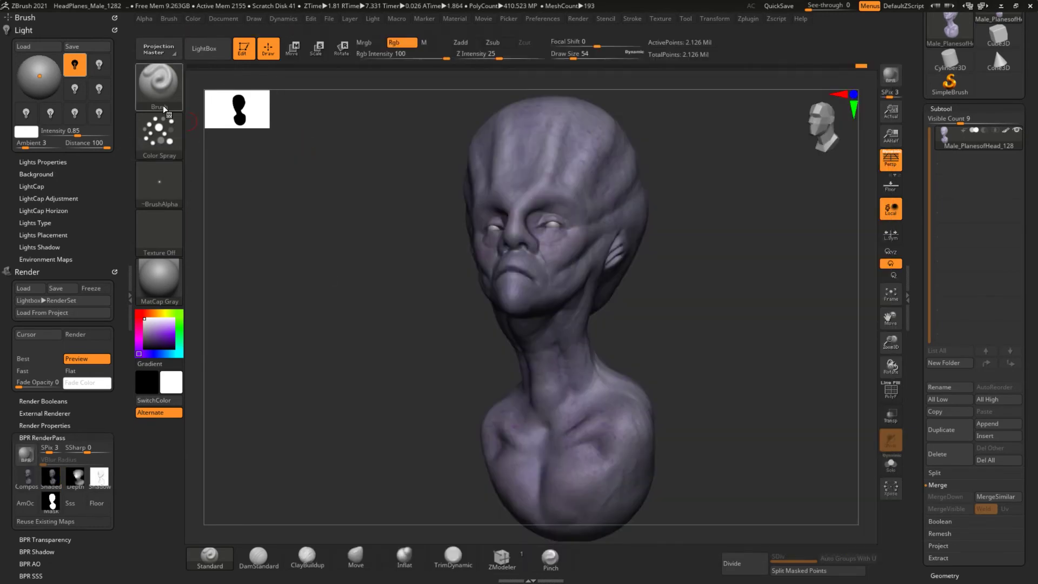
left_click(159, 280)
left_click(381, 368)
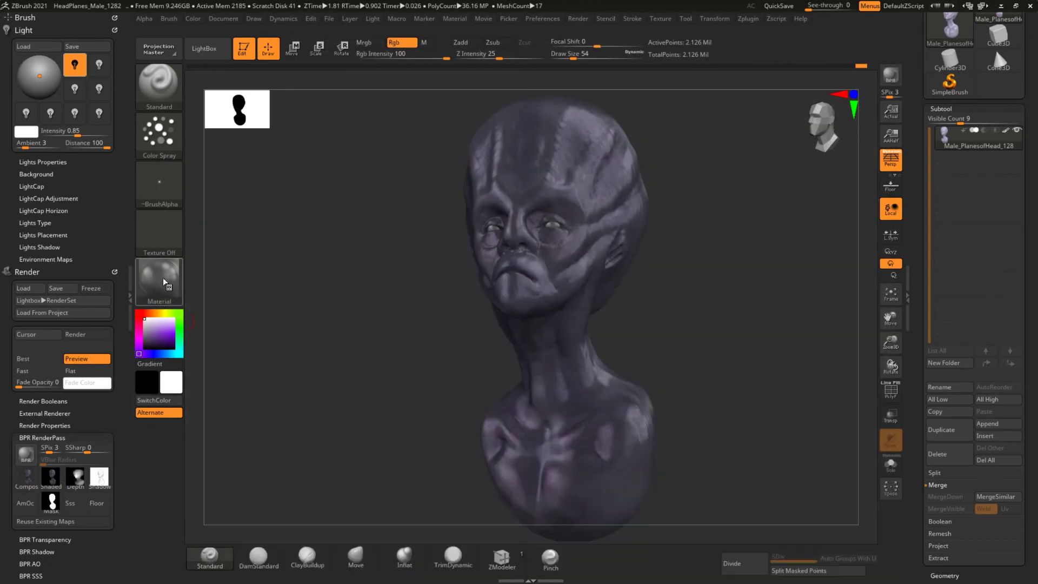
Try the MAH_Shiny, MatCap White Cera, Reflect2 and Framer01 materials on the bust.
left_click(159, 280)
left_click(319, 346)
left_click(159, 280)
left_click(610, 373)
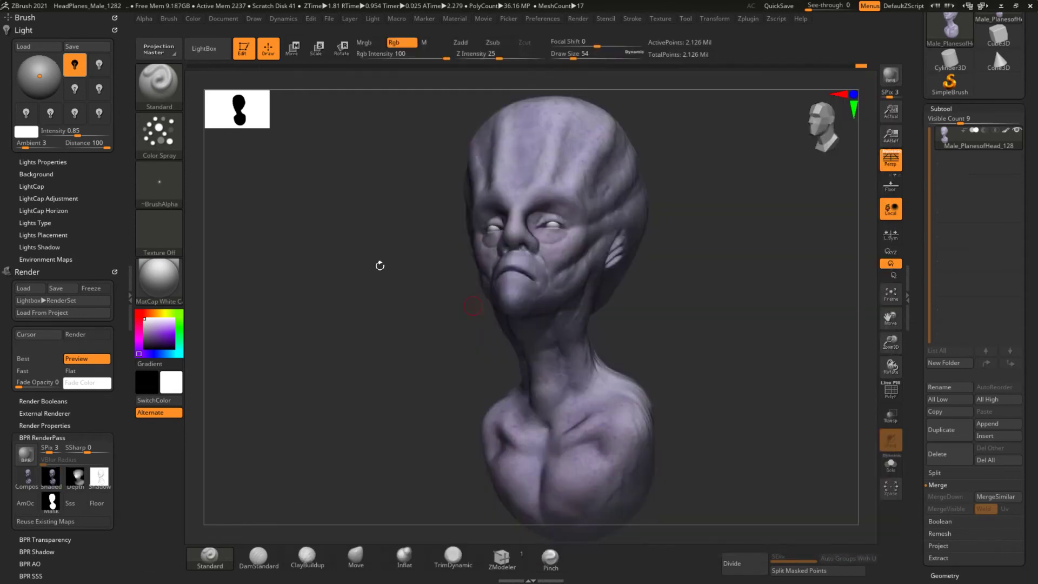
left_click(159, 280)
left_click(805, 372)
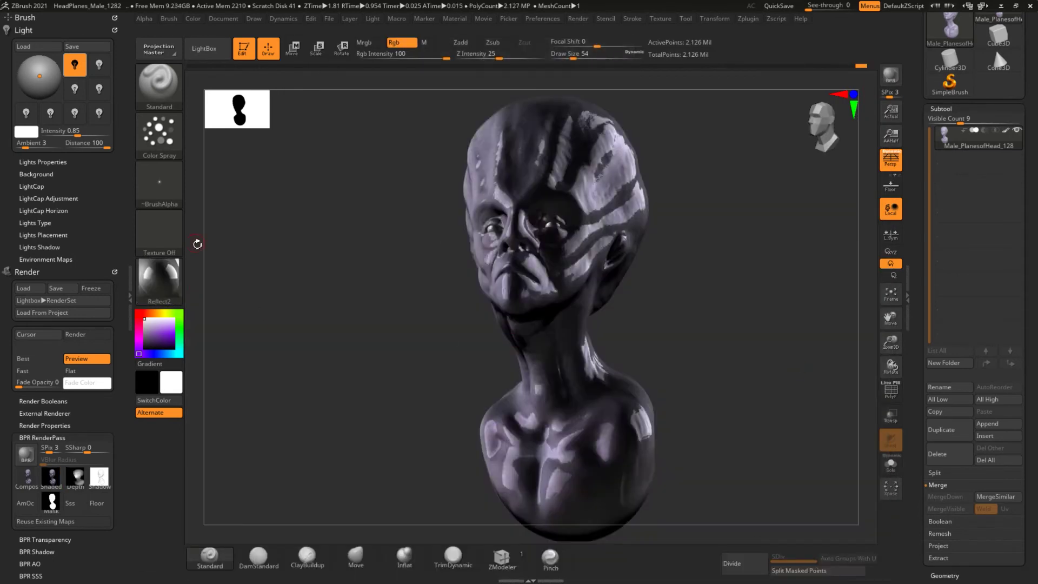
left_click(154, 292)
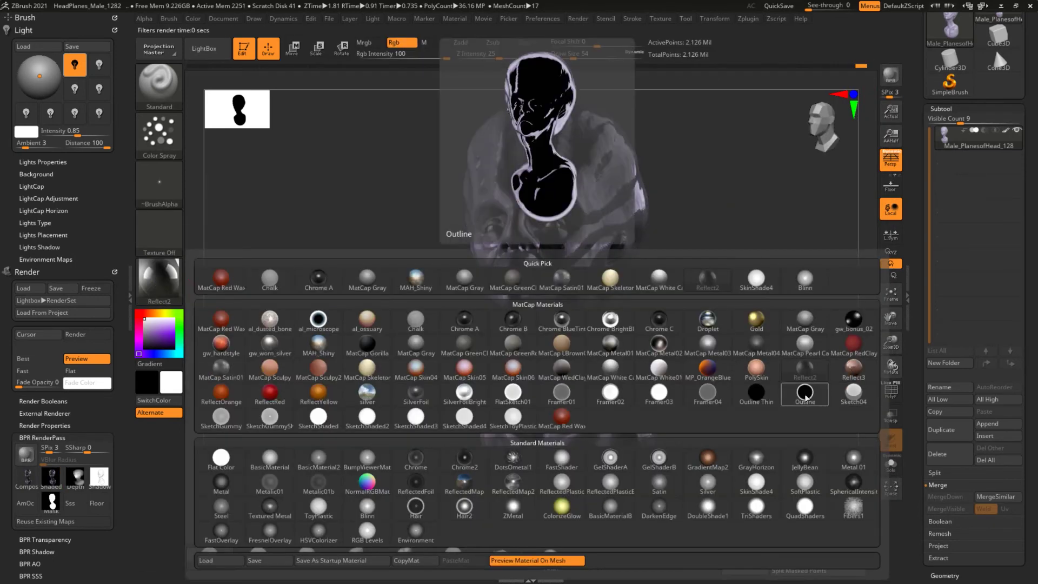
left_click(556, 395)
Turn off Polypaint Colorize, try NormalRGBMat, FresnelOverlay and MatCap Gorilla, adjust light, and render.
left_click(941, 108)
left_click(943, 291)
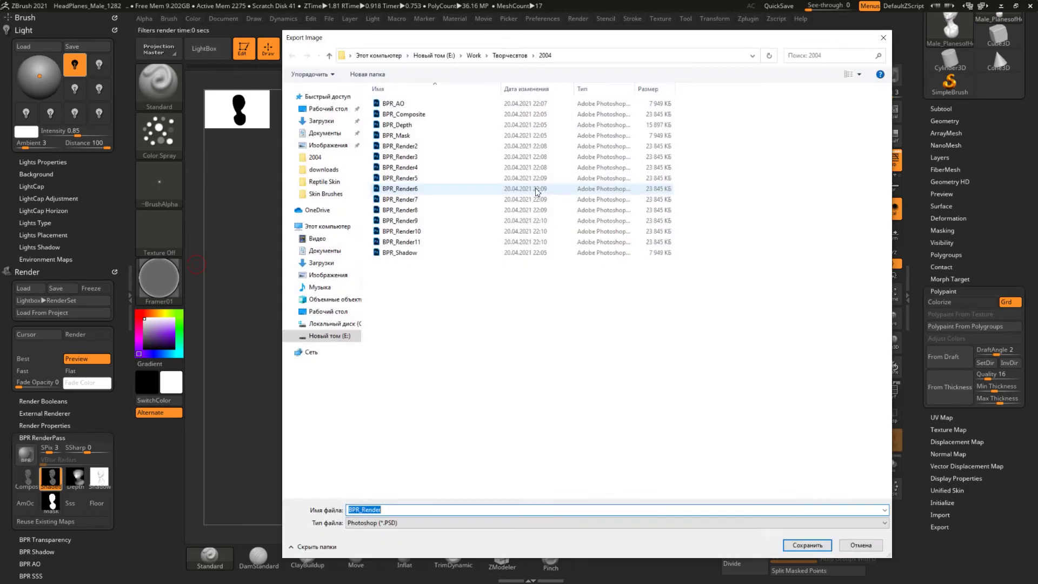
left_click(159, 280)
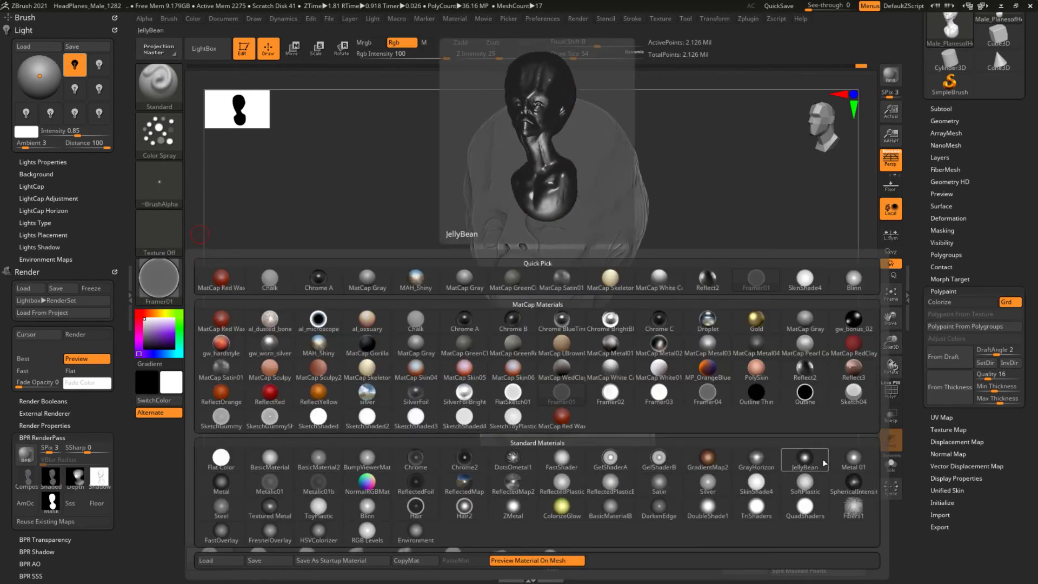
left_click(366, 481)
left_click(159, 281)
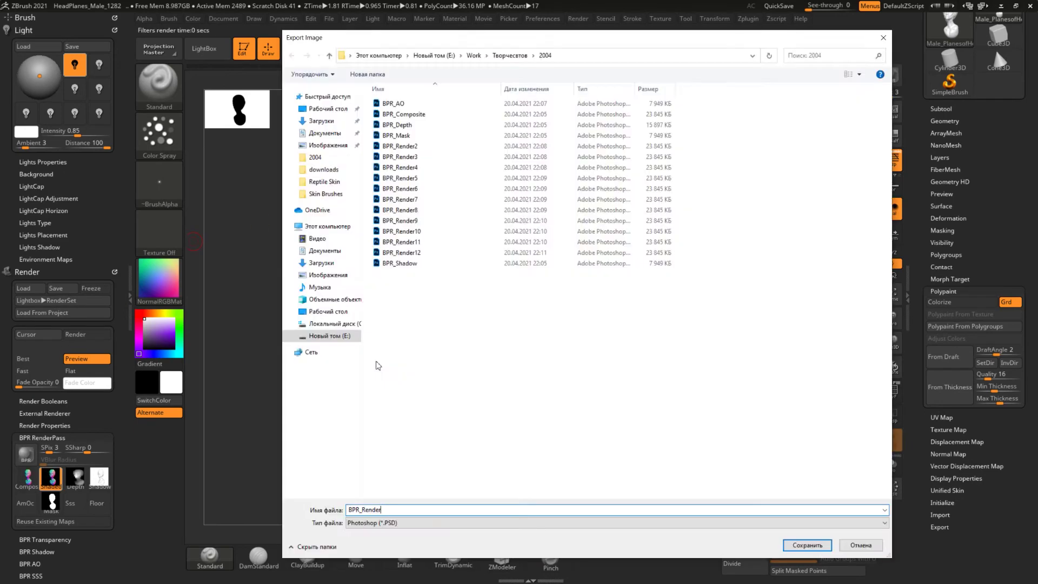
left_click(265, 525)
mouse_move(65, 132)
left_mouse_down()
mouse_move(236, 132)
mouse_move(65, 132)
left_mouse_up()
left_click(159, 280)
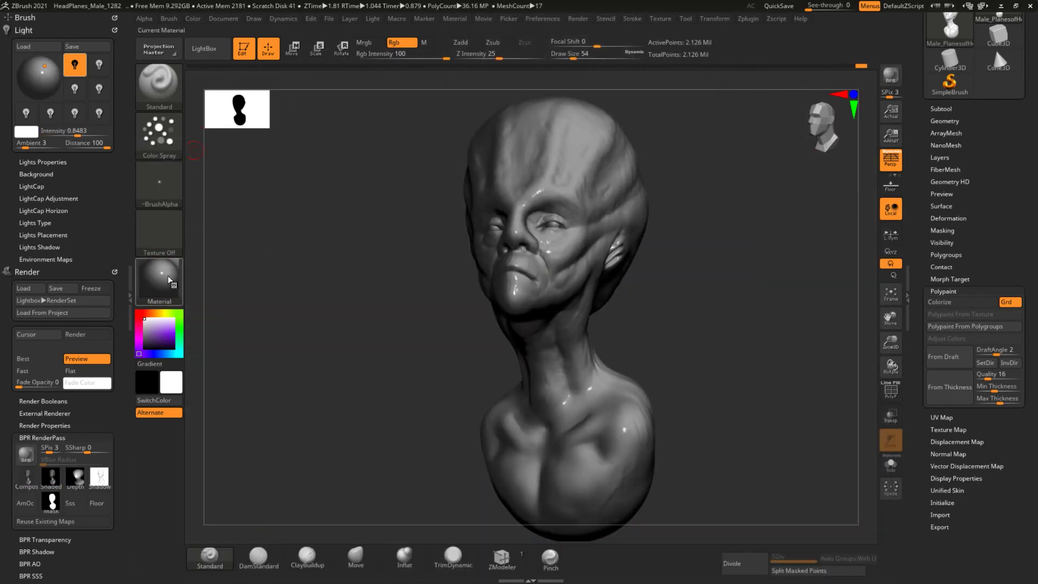
left_click(366, 345)
key("shift+r")
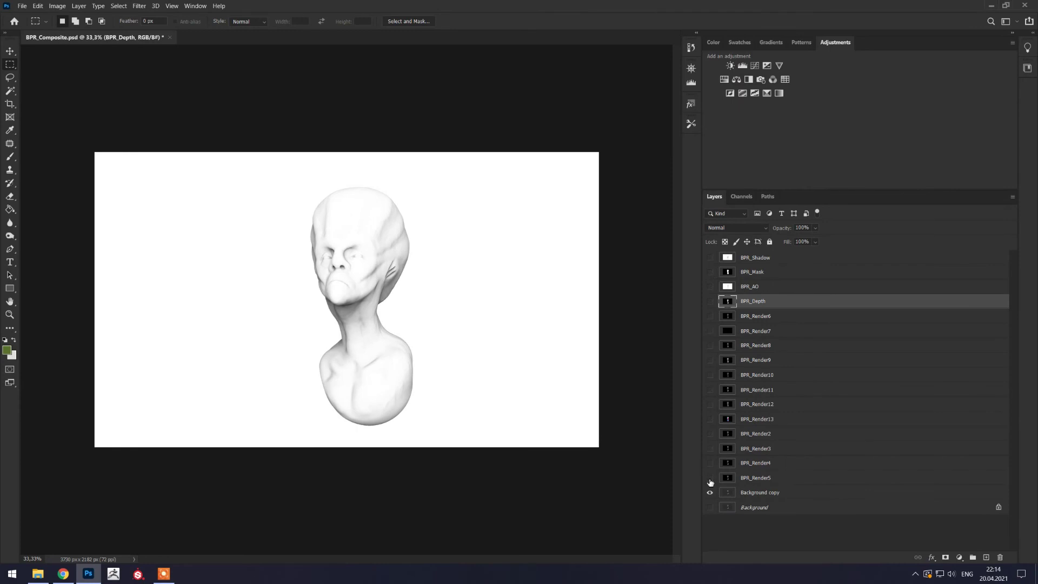
Show BPR_Render2–5 and 8, and reorder BPR_Render8, 7 and 6 in the stack.
left_click(710, 478)
left_click_drag(710, 478, 712, 456, "alt")
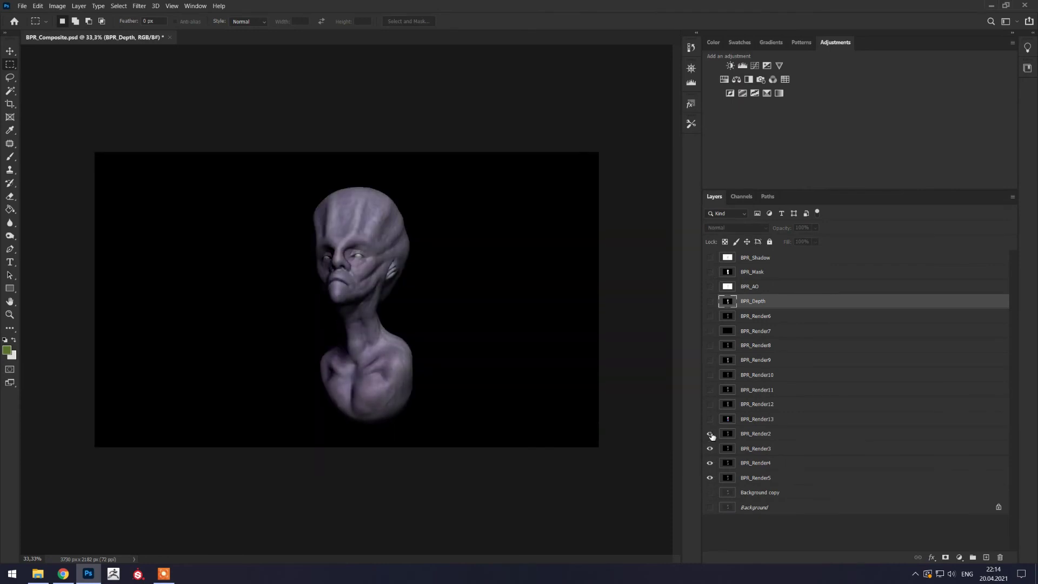
left_click(710, 433)
left_click(709, 347)
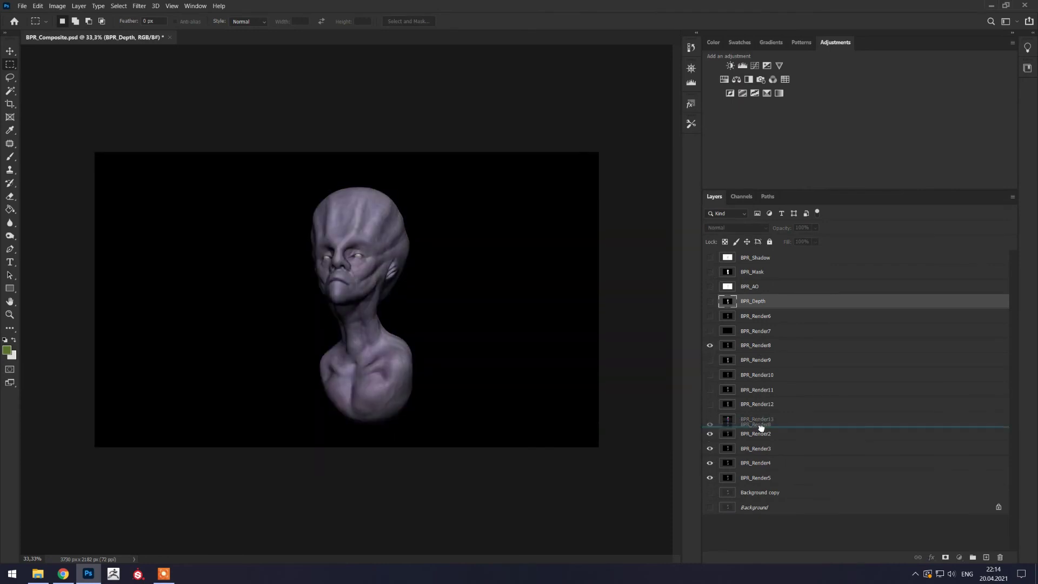
left_click_drag(746, 345, 746, 425)
mouse_move(747, 331)
left_mouse_down()
mouse_move(746, 302)
mouse_move(746, 403)
mouse_move(710, 448)
left_mouse_up()
left_click(710, 331)
left_click(756, 463)
Lower the Fill of BPR_Render3, BPR_Render2 and BPR_Render6.
left_click(710, 449)
left_click(748, 448)
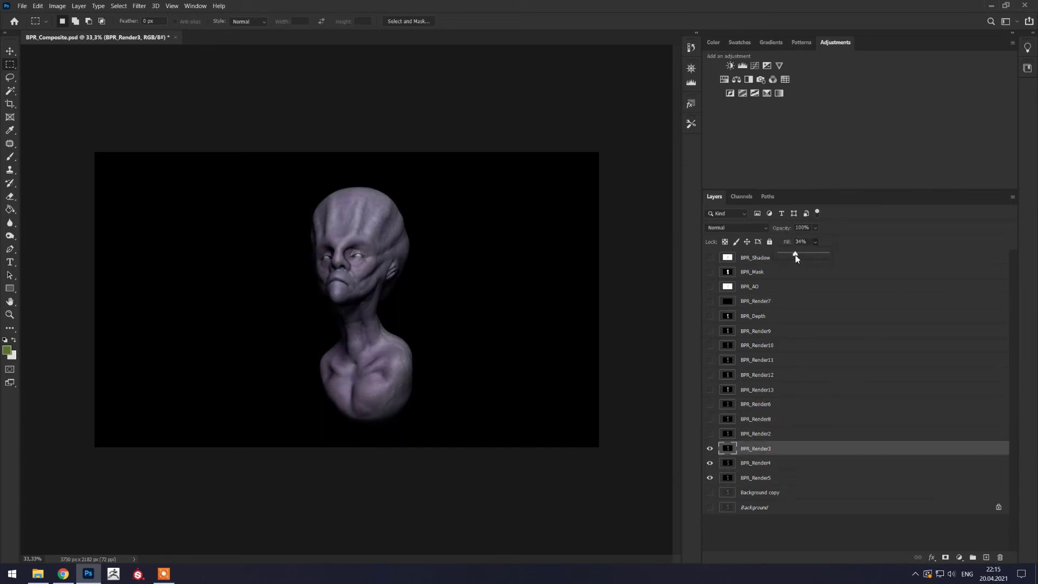
left_click(709, 433)
left_click(756, 433)
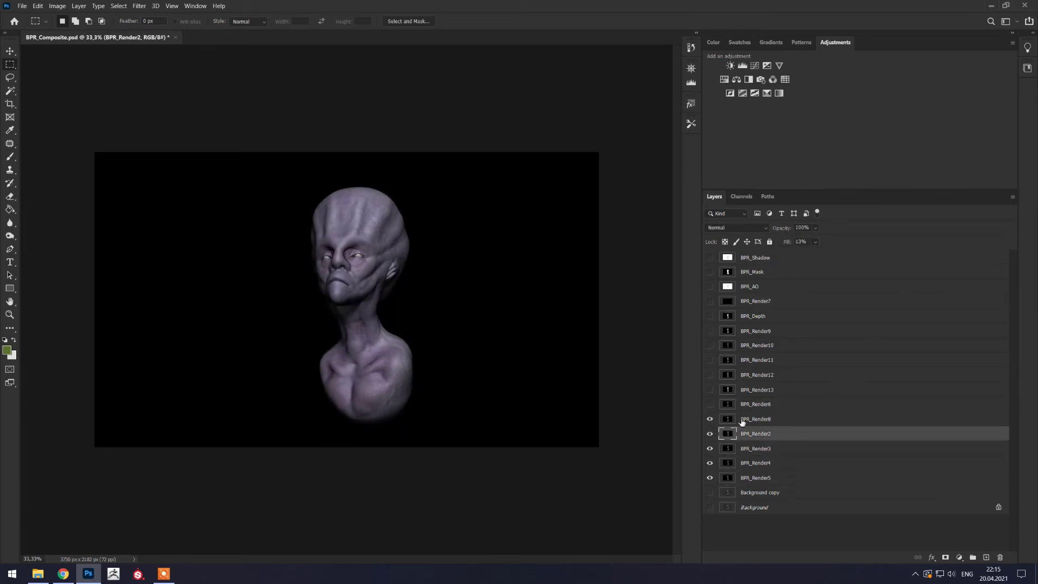
left_click(721, 423)
left_click(710, 404)
left_click(756, 404)
left_click(815, 242)
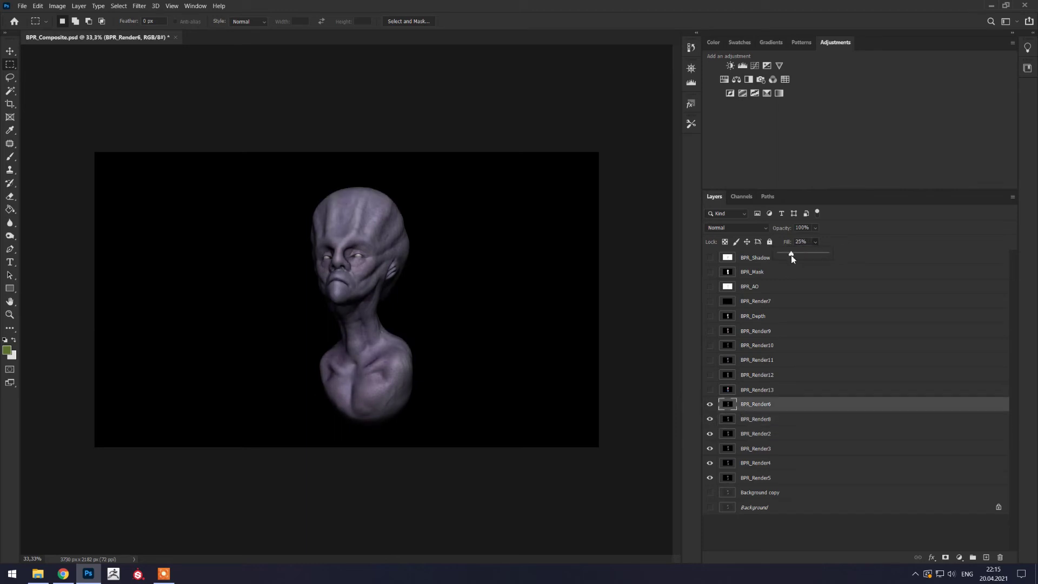
Show BPR_Render12 and open Levels on it.
left_click(709, 375)
left_click(757, 374)
left_click(57, 6)
left_click(167, 39)
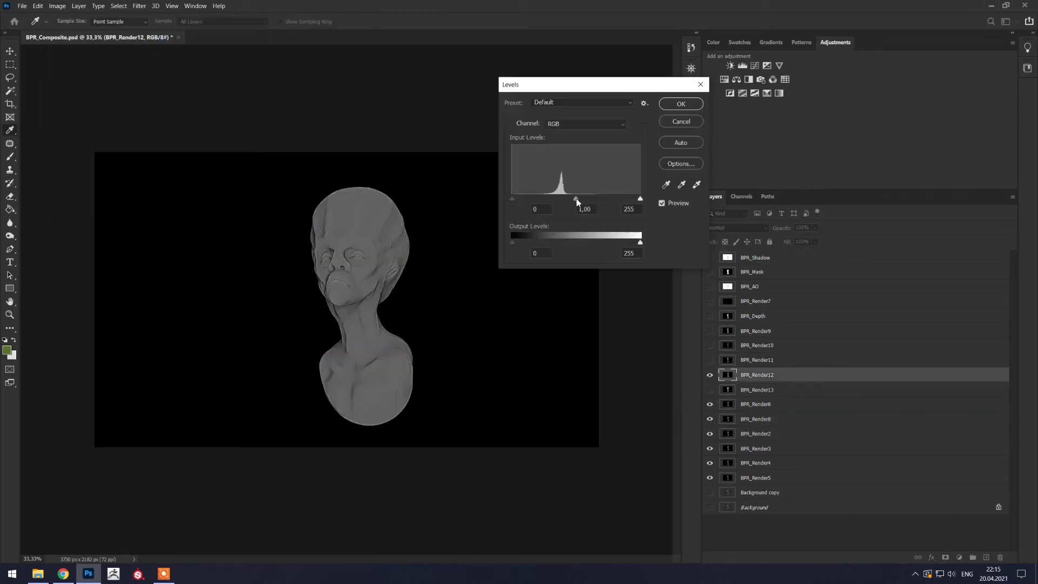
Darken BPR_Render12 to edge highlights with Levels, fill about 71%, below BPR_Render13.
left_click_drag(640, 198, 573, 199)
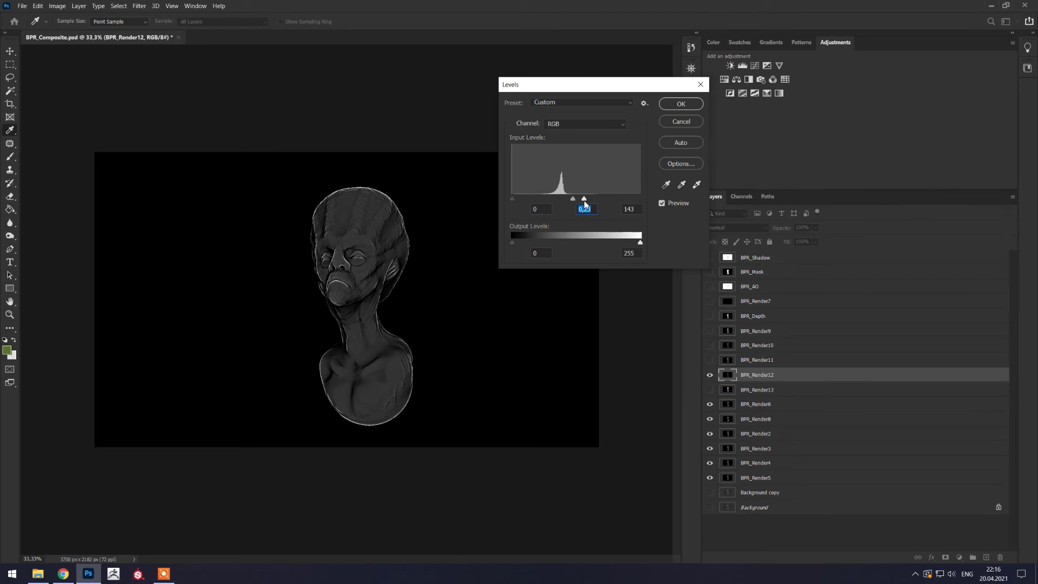
key("Return")
scroll(713, 227, "down", 8)
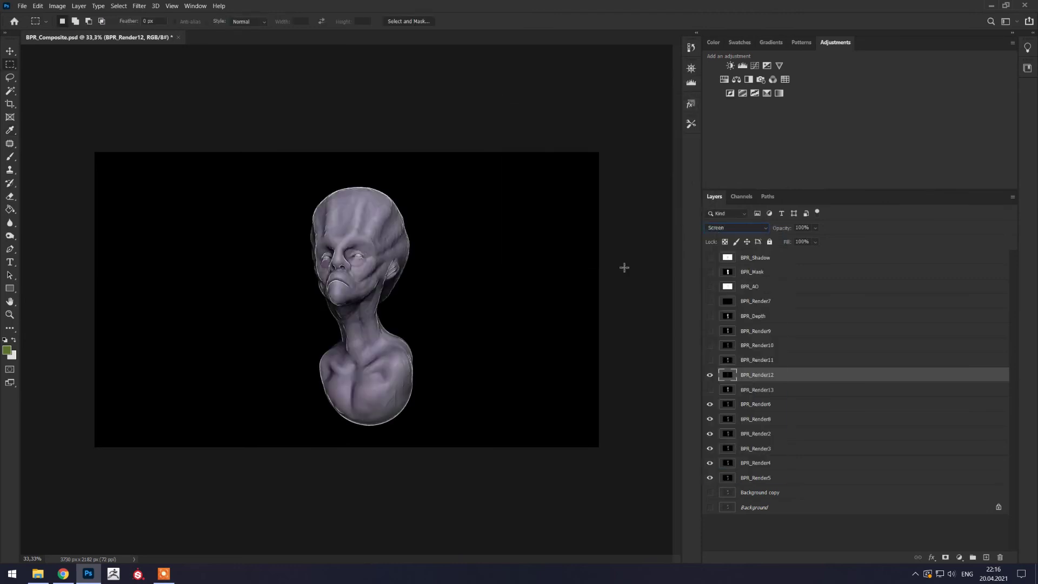
scroll(602, 362, "up", 5, "alt")
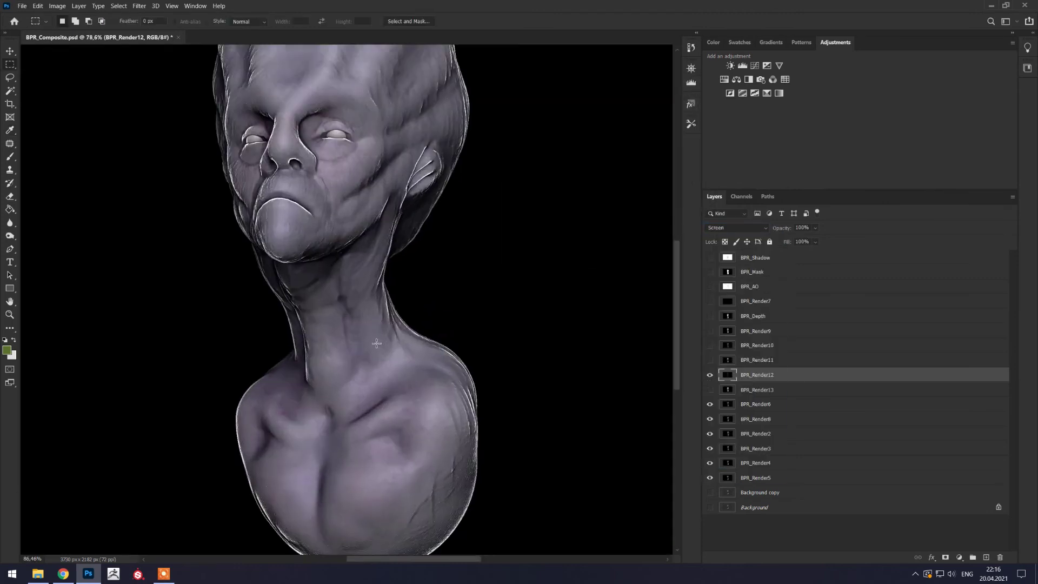
left_click_drag(815, 241, 812, 253)
scroll(406, 334, "down", 3, "alt")
scroll(406, 335, "up", 3, "alt")
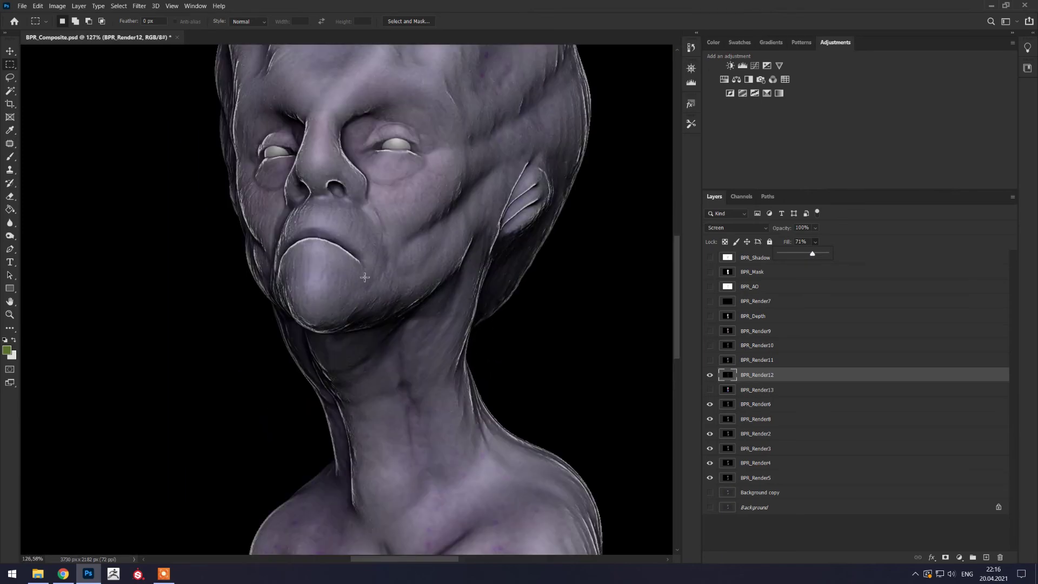
scroll(406, 334, "down", 3, "alt")
mouse_move(757, 374)
left_mouse_down()
mouse_move(757, 295)
mouse_move(757, 398)
left_mouse_up()
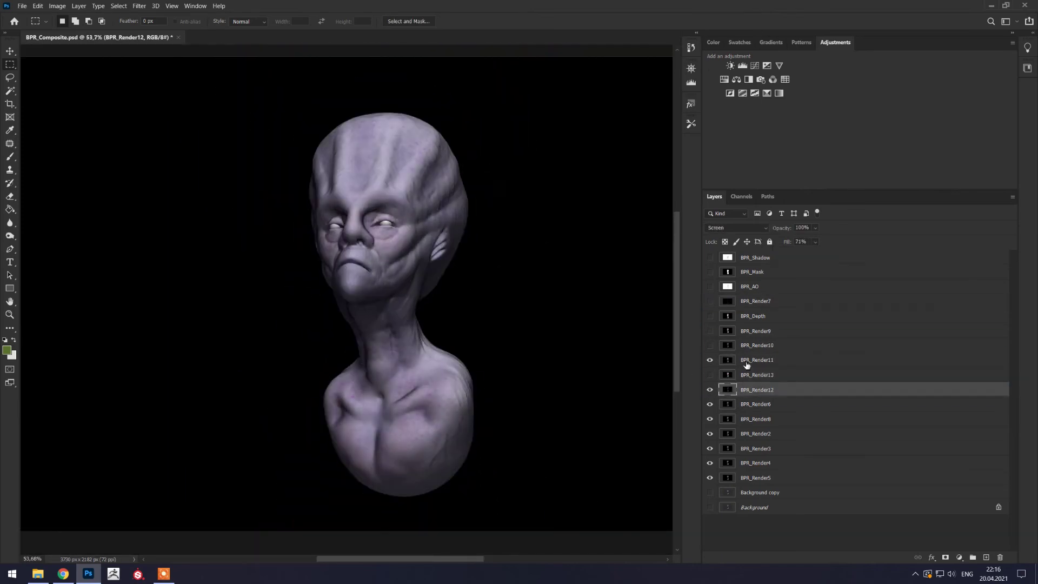
left_click_drag(801, 255, 812, 255)
Hide the BPR_Render11 pass and show the BPR_Render10 pass.
left_click(710, 360)
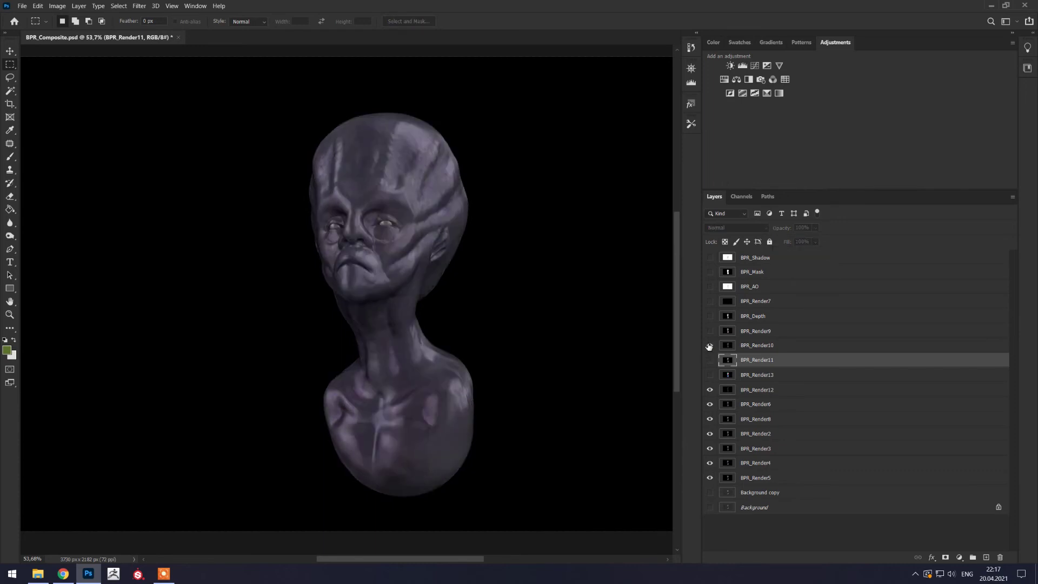
left_click(757, 344)
scroll(719, 233, "down", 4)
scroll(719, 231, "down", 2)
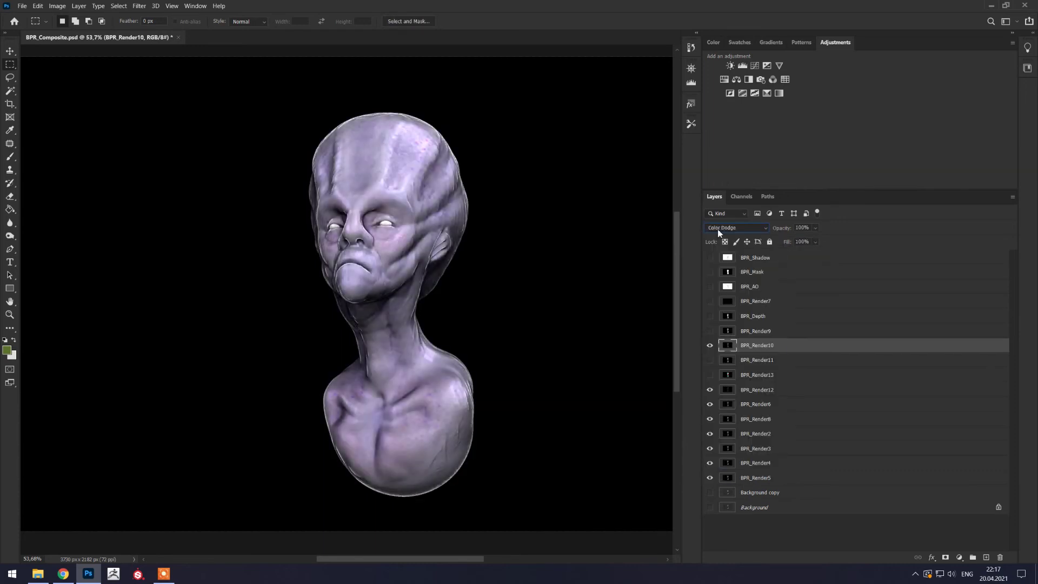
scroll(719, 232, "down", 2)
scroll(719, 232, "down", 2)
scroll(719, 232, "down", 2)
Set BPR_Render10 to Linear Dodge (Add) at 53% fill with an inverted black mask.
left_click(719, 233)
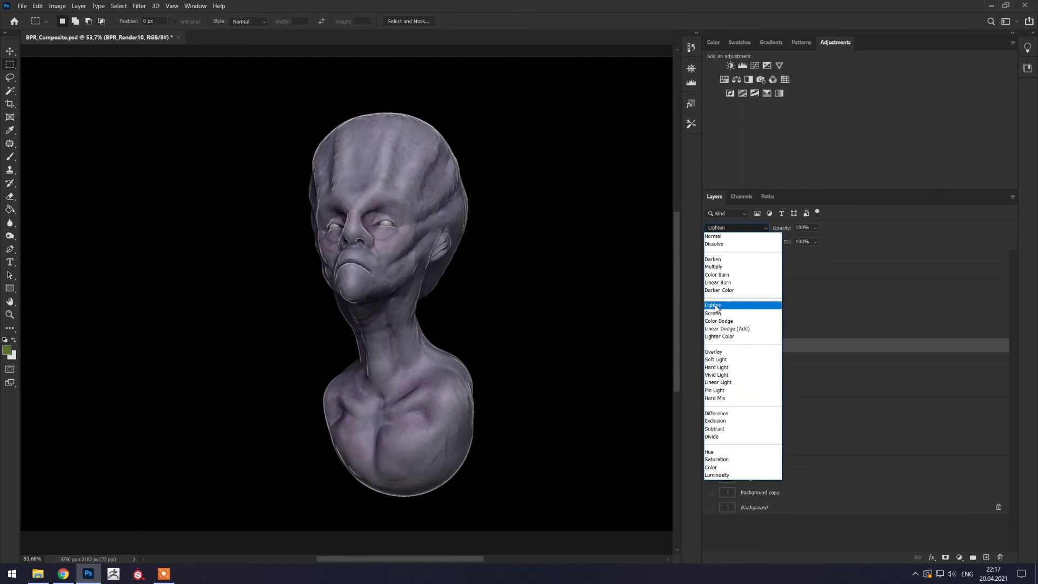
left_click(730, 328)
left_click(815, 242)
mouse_move(826, 254)
left_mouse_down()
mouse_move(804, 254)
mouse_move(828, 254)
left_mouse_up()
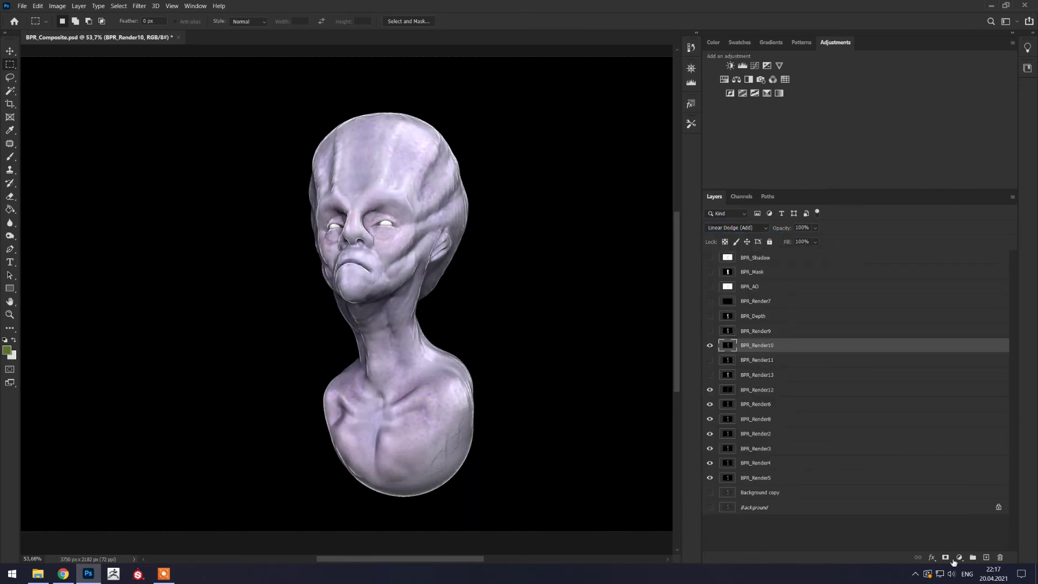
left_click(946, 557)
key("ctrl+i")
right_click(245, 261)
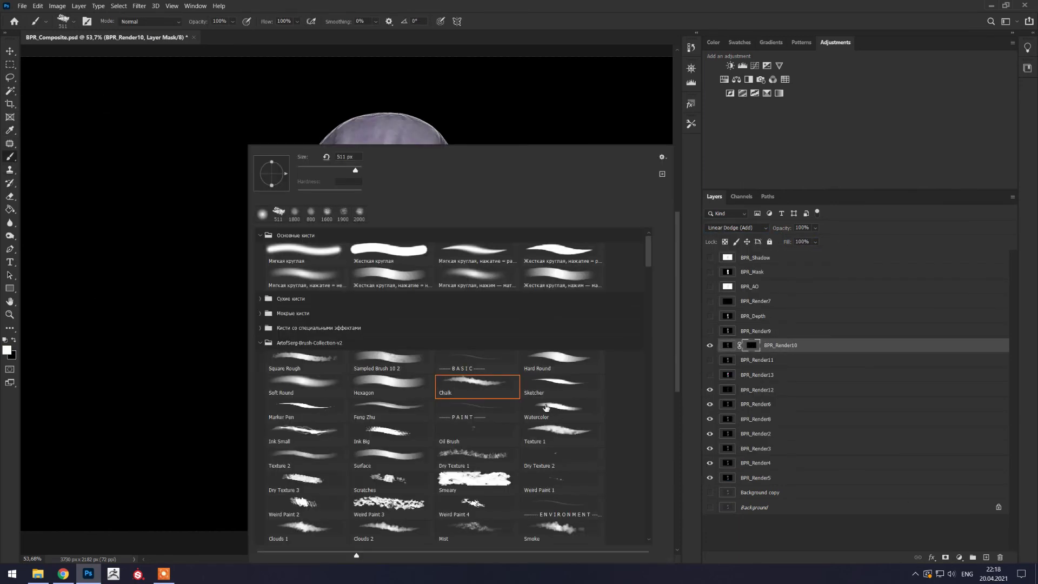
Paint BPR_Render10 back in over the head, then undo the strokes and mask.
key("Return")
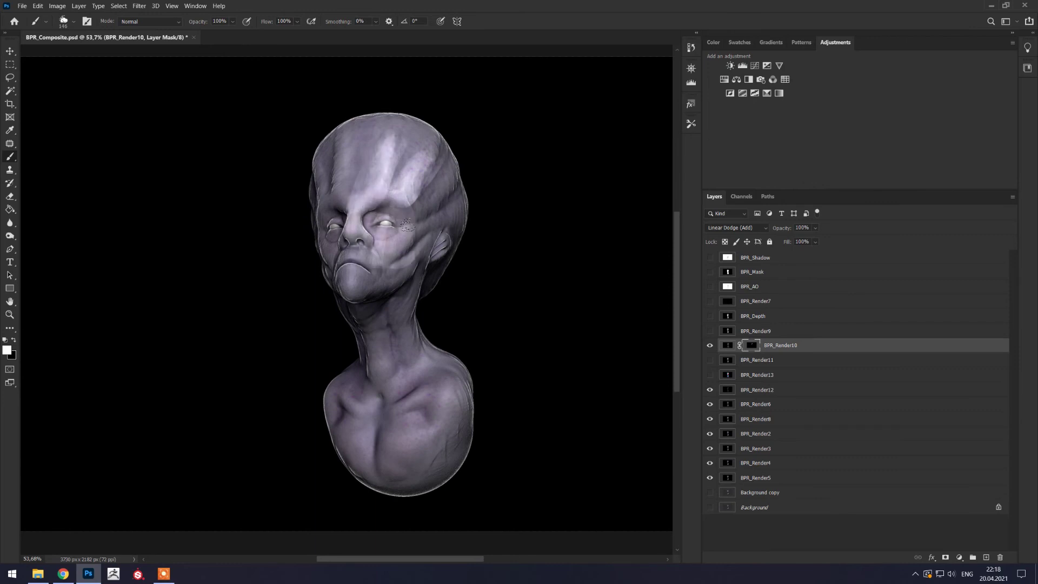
left_click_drag(319, 146, 427, 238)
left_click_drag(379, 389, 427, 475)
key("ctrl+z")
key("ctrl+z")
key("ctrl+z")
key("ctrl+z")
Set BPR_Render10 to Color Dodge at about half opacity.
left_click(744, 228)
left_click(719, 320)
left_click(815, 227)
left_click_drag(817, 238, 805, 239)
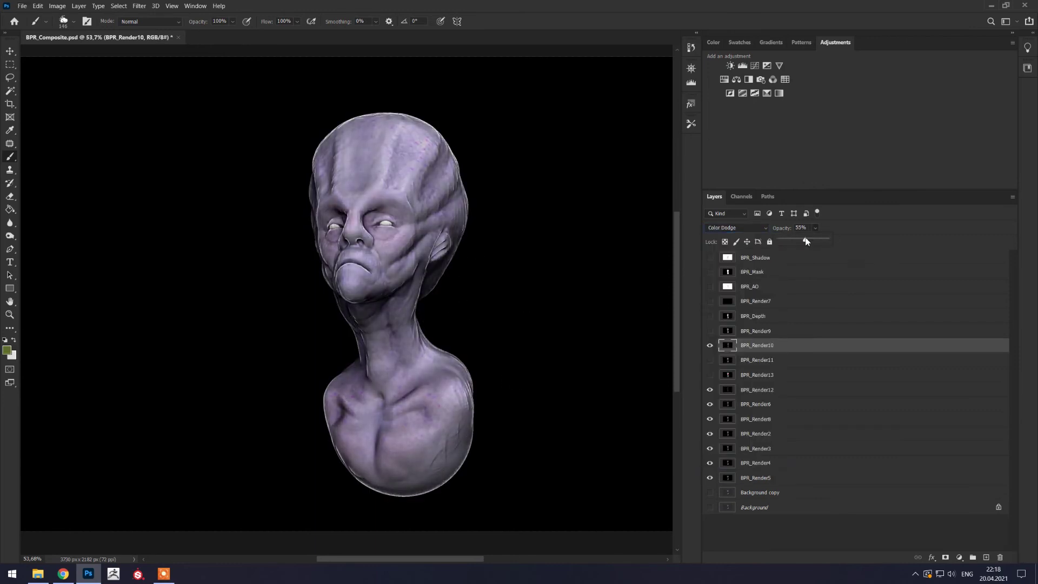
Show BPR_Render9 and lower its opacity to 47%.
left_click(755, 331)
scroll(721, 229, "down", 4)
scroll(722, 228, "down", 4)
scroll(722, 228, "down", 2)
scroll(721, 228, "down", 4)
scroll(722, 229, "down", 4)
scroll(722, 228, "down", 5)
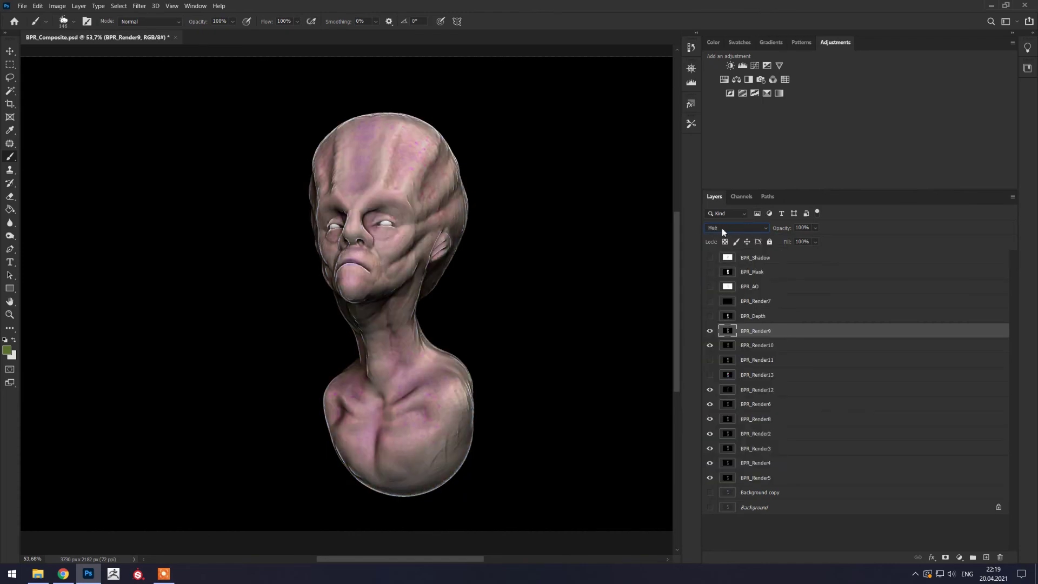
scroll(722, 228, "up", 7)
scroll(722, 228, "up", 3)
left_click(815, 228)
left_click_drag(828, 238, 801, 240)
Add an inverted black layer mask to BPR_Render9 to hide it.
scroll(387, 147, "up", 5, "alt")
right_click(778, 331)
left_click(945, 557)
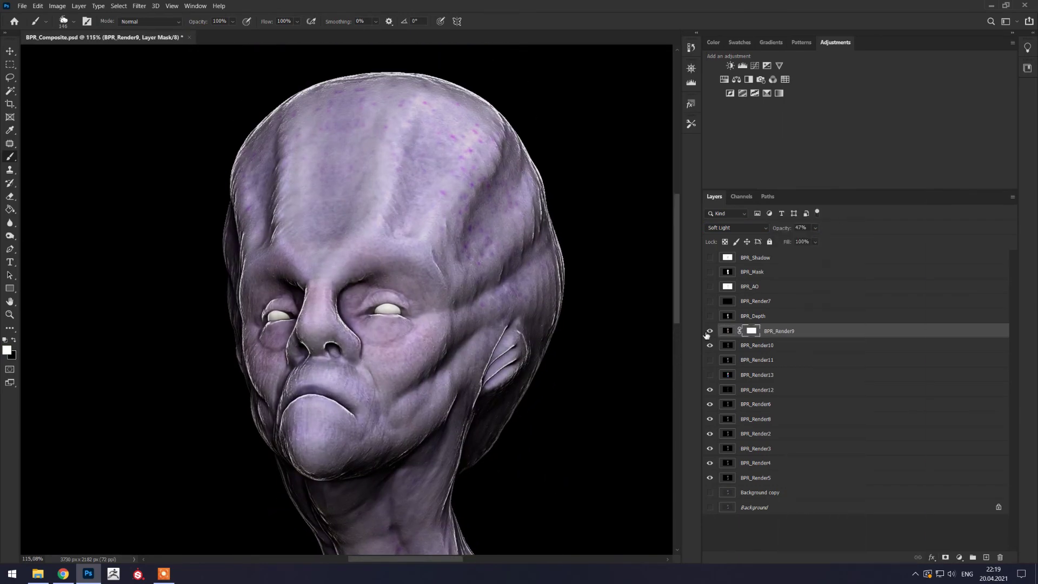
key("ctrl+i")
Choose the Chalk brush and enlarge it from 100 px to about 190 px.
right_click(693, 440)
scroll(441, 453, "down", 3)
left_click(698, 435)
key("Return")
right_click(402, 146)
key("Return")
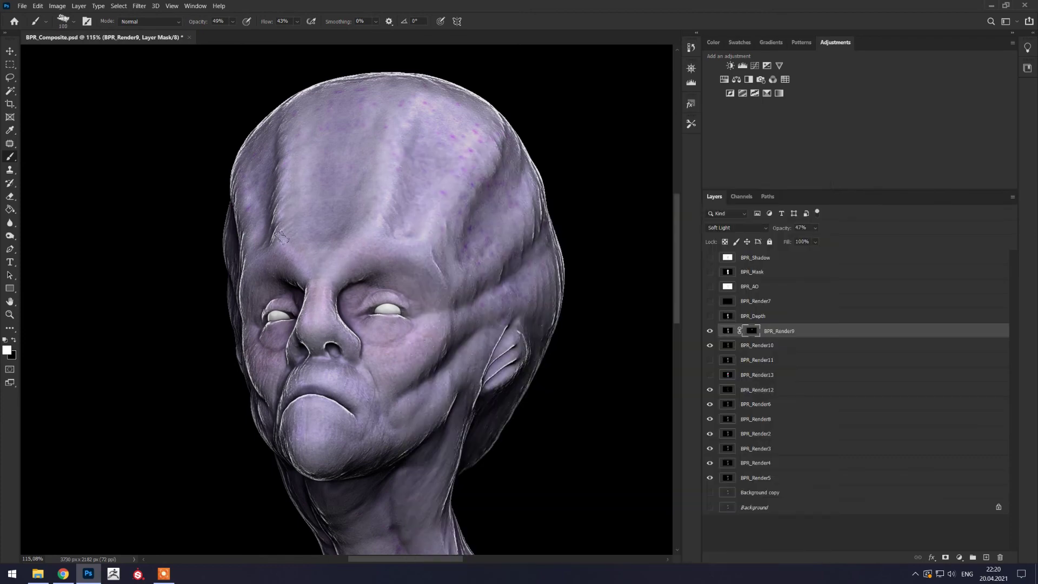
scroll(280, 236, "down", 3)
scroll(444, 346, "down", 2)
right_click(390, 145)
left_click_drag(479, 170, 487, 169)
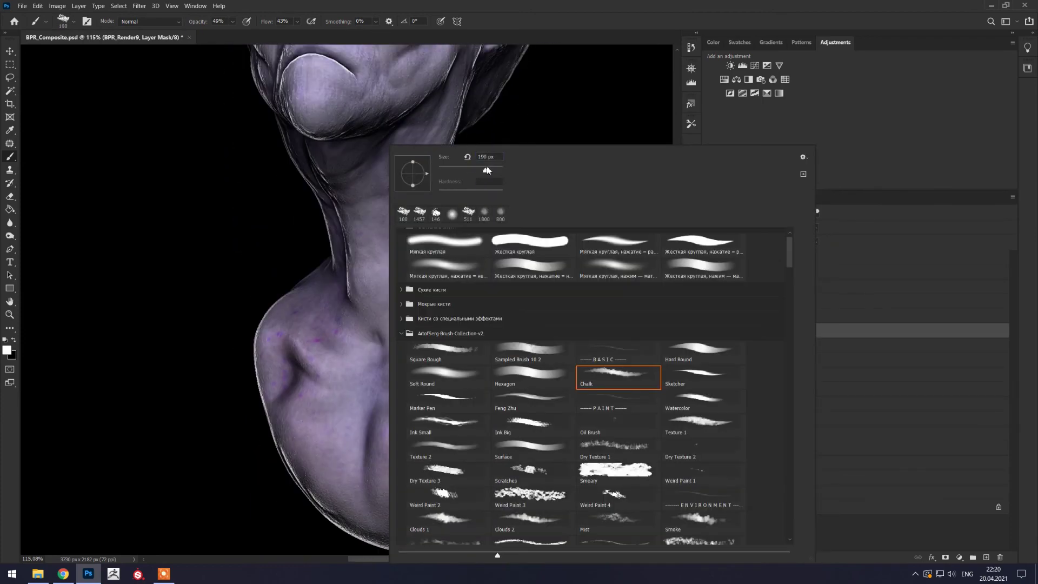
key("Return")
right_click(342, 144)
key("Return")
Fit the whole figure in the window and show the BPR_Depth pass.
key("ctrl+0")
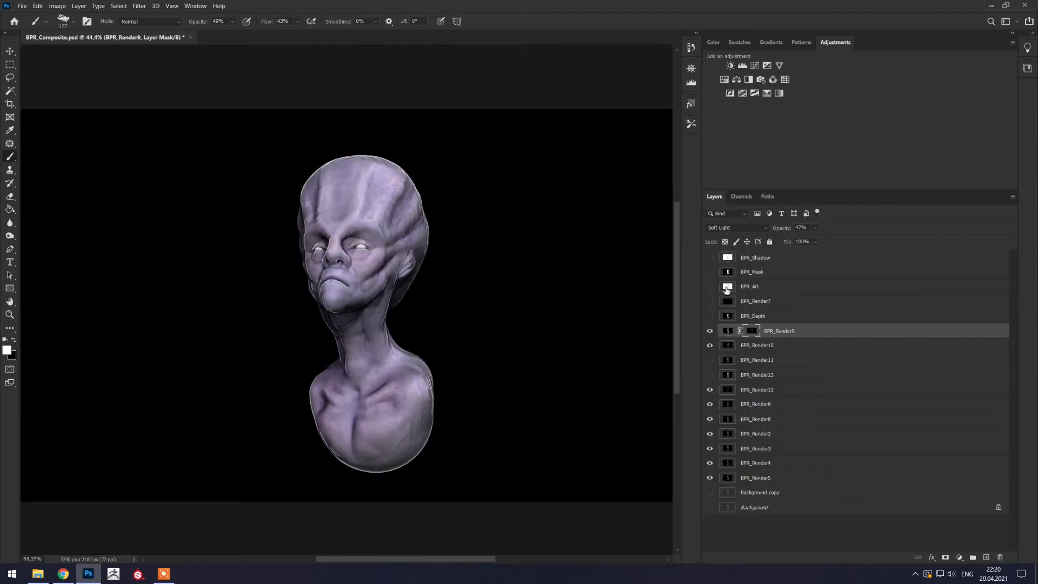
scroll(303, 292, "up", 2, "alt")
left_click(710, 315)
left_click(753, 315)
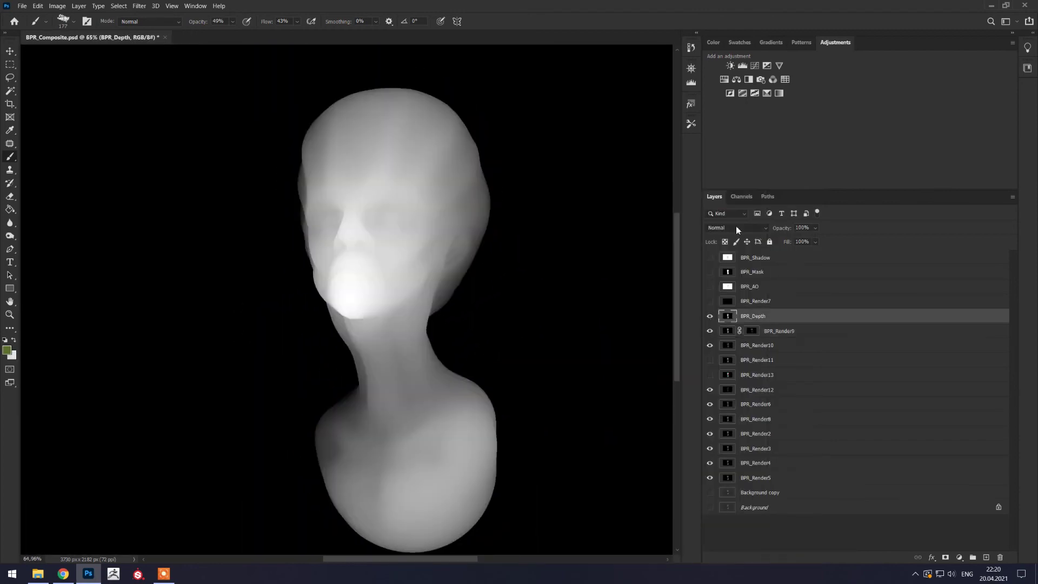
Set BPR_Depth to Multiply at 85% fill and show BPR_Render7 in Lighten mode.
left_click(737, 228)
left_click(722, 270)
left_click_drag(815, 242, 819, 255)
left_click(709, 300)
left_click(755, 301)
left_click(736, 227)
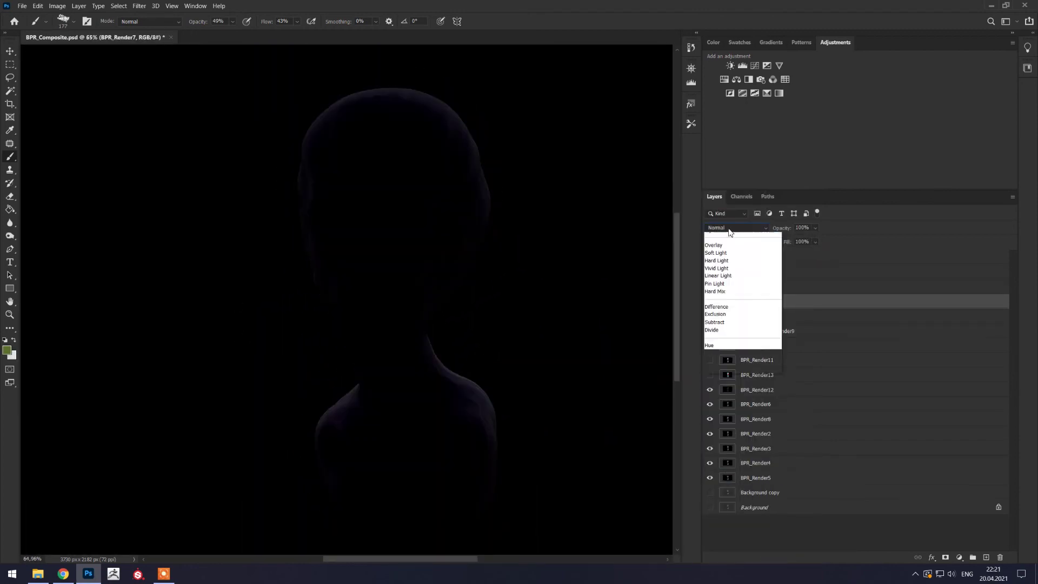
Show BPR_AO in Overlay mode at 13% opacity.
scroll(724, 229, "down", 3)
scroll(724, 228, "down", 4)
scroll(723, 228, "down", 2)
scroll(723, 228, "down", 2)
scroll(728, 227, "up", 3)
scroll(728, 227, "up", 3)
scroll(727, 226, "up", 3)
scroll(727, 226, "up", 3)
left_click(710, 286)
left_click(754, 286)
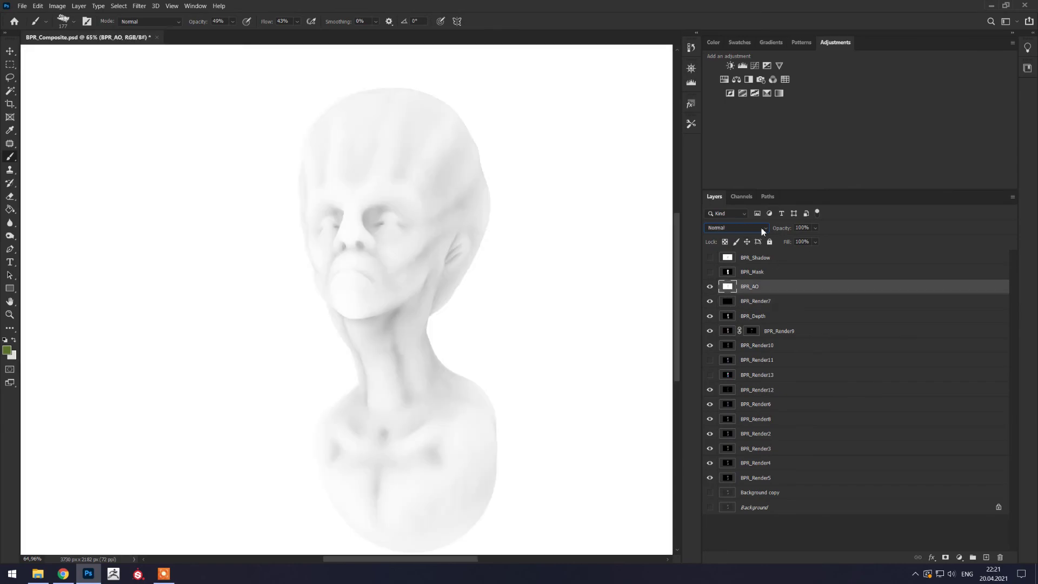
left_click(736, 228)
left_click(722, 354)
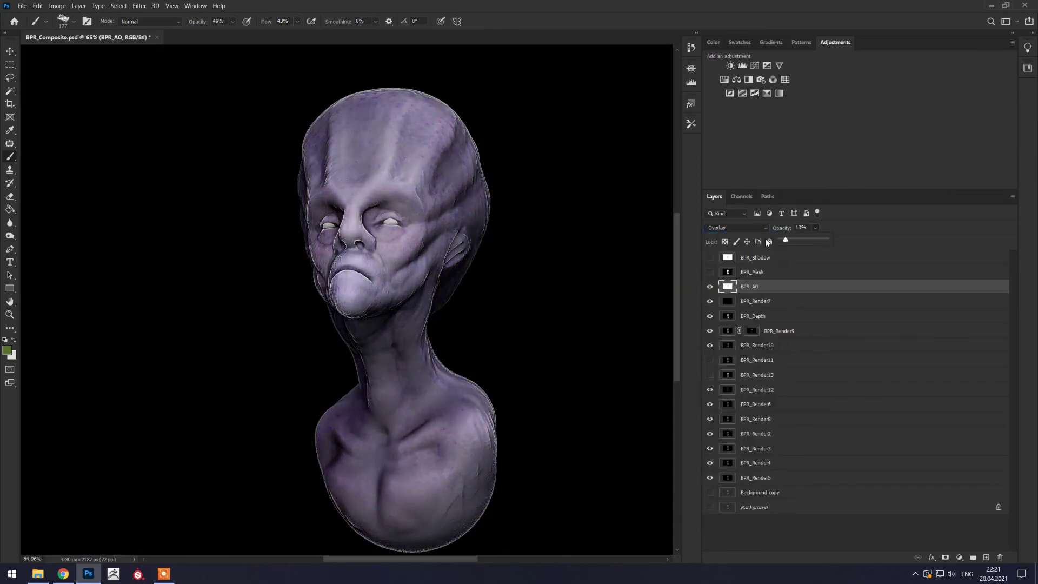
left_click(737, 228)
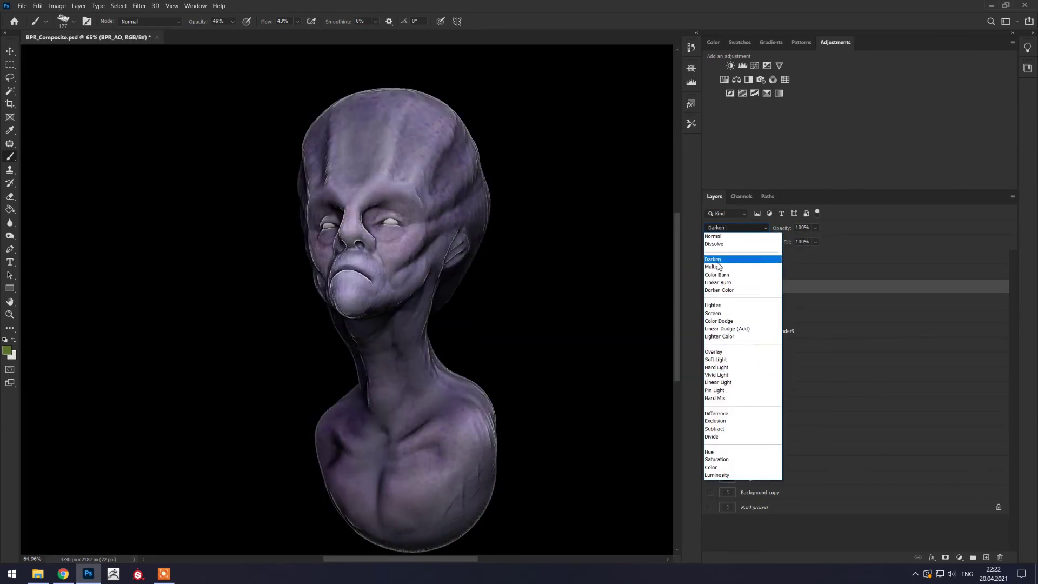
Toggle BPR_Mask on and off, show BPR_Shadow, and select the normal-map render layer.
left_click(718, 266)
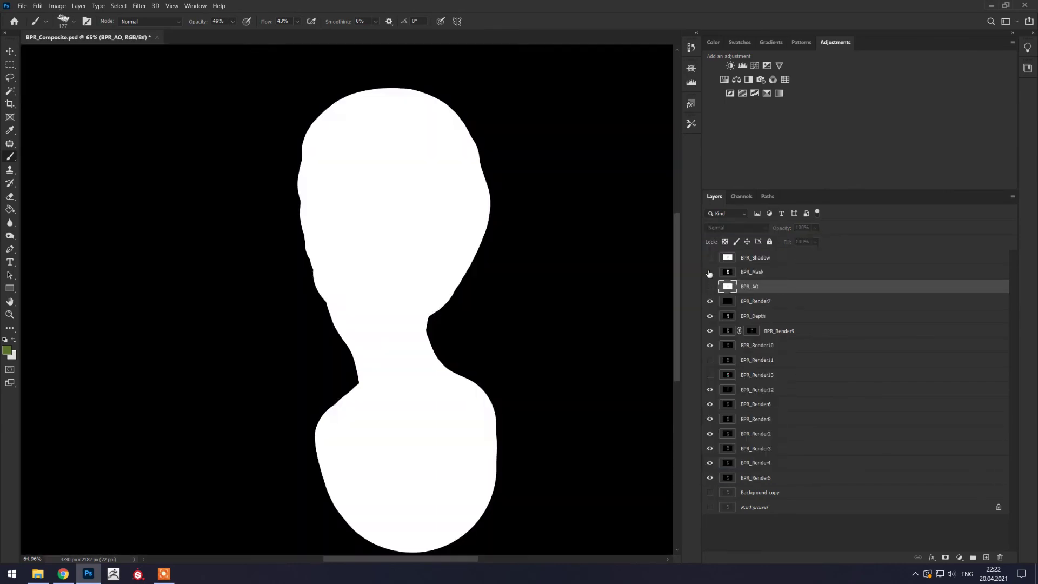
left_click(736, 227)
left_click(754, 257)
left_click(736, 228)
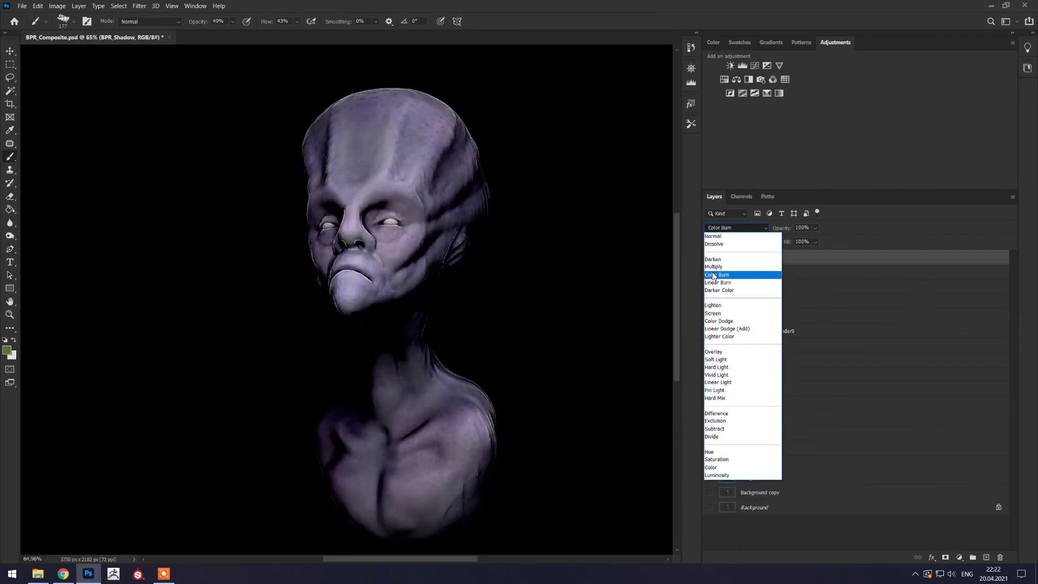
left_click(716, 274)
Copy the grayscale Green channel into new Layer 1 and set it to Overlay.
left_click(742, 196)
left_click(740, 237)
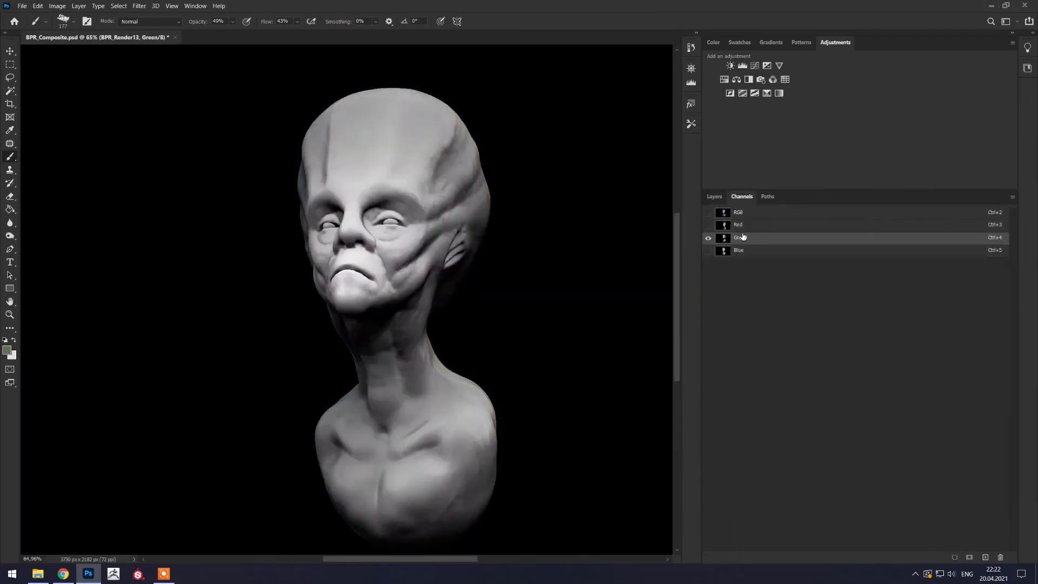
left_click(740, 238)
key("ctrl+0")
key("F7")
key("ctrl+v")
left_click(737, 228)
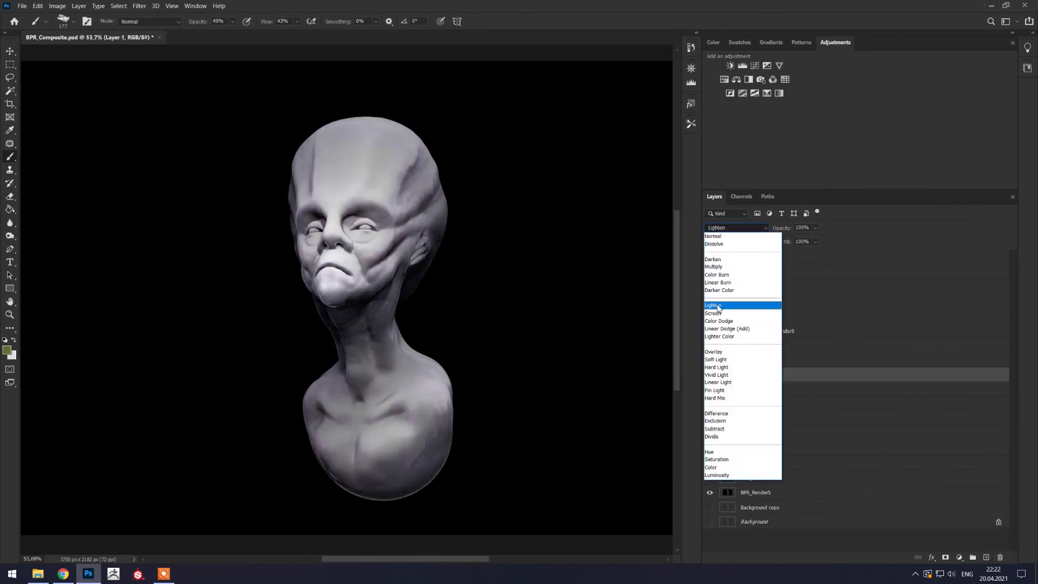
left_click(714, 352)
Lower Layer 1 fill to 37%, raise Layer 4, and paint light purple over the right shoulder.
left_click_drag(815, 242, 784, 254)
scroll(374, 277, "up", 2, "alt")
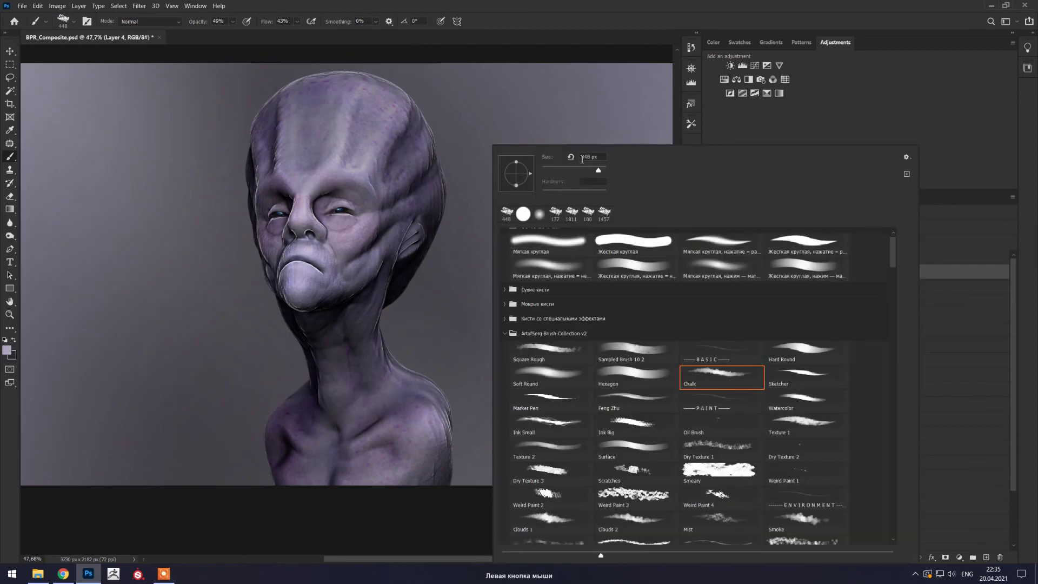
key("ctrl+]")
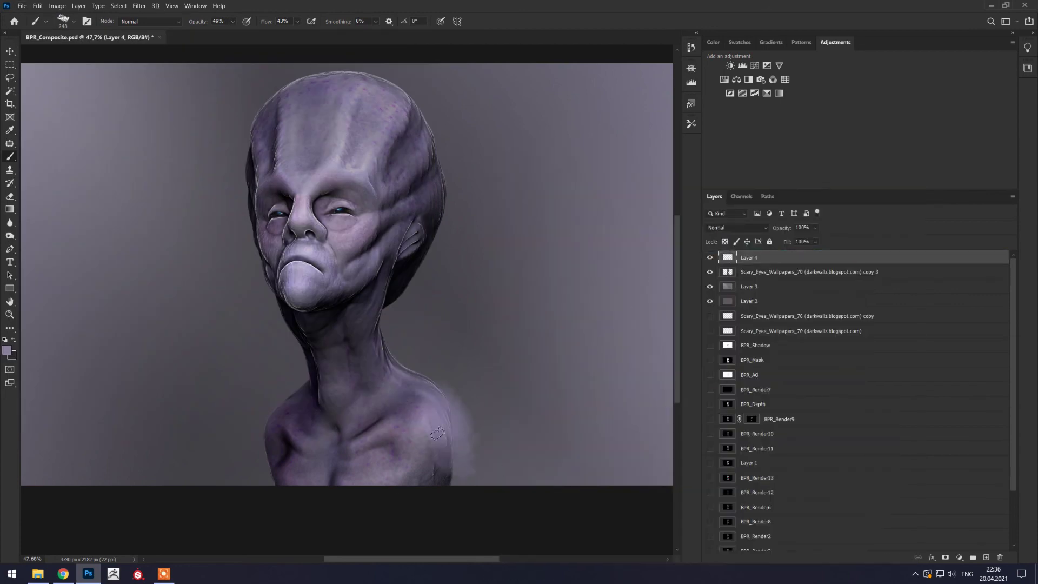
left_click_drag(457, 418, 432, 389)
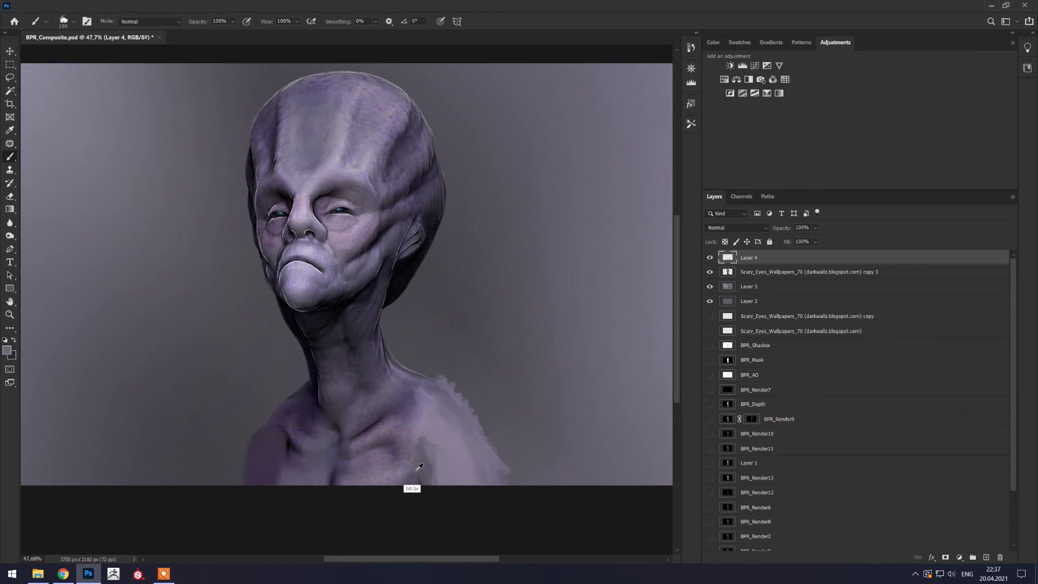
Erase part of the light purple patch on the shoulder with the Eraser.
key("e")
right_click(389, 146)
left_click_drag(454, 389, 428, 351)
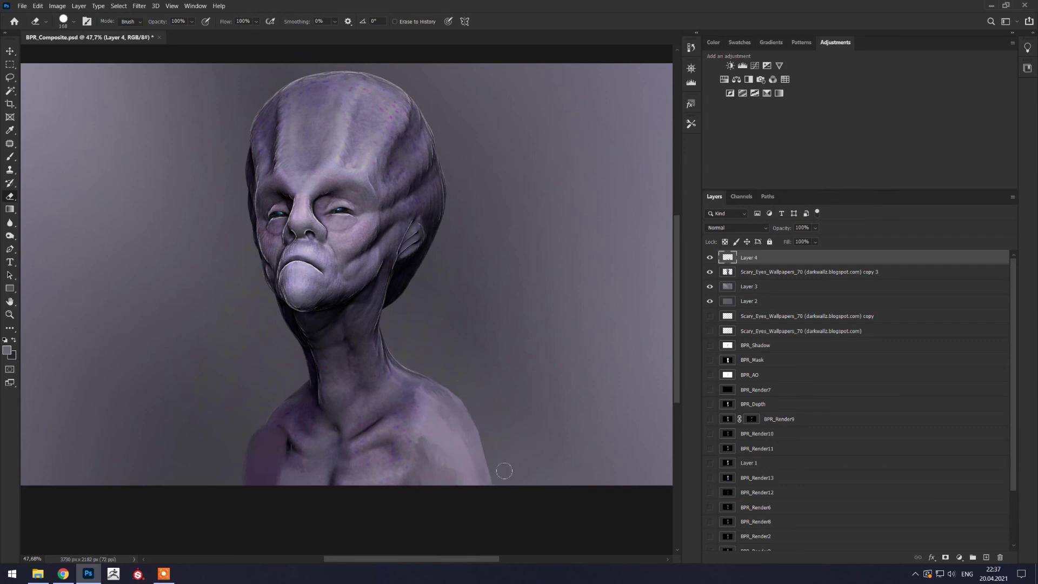